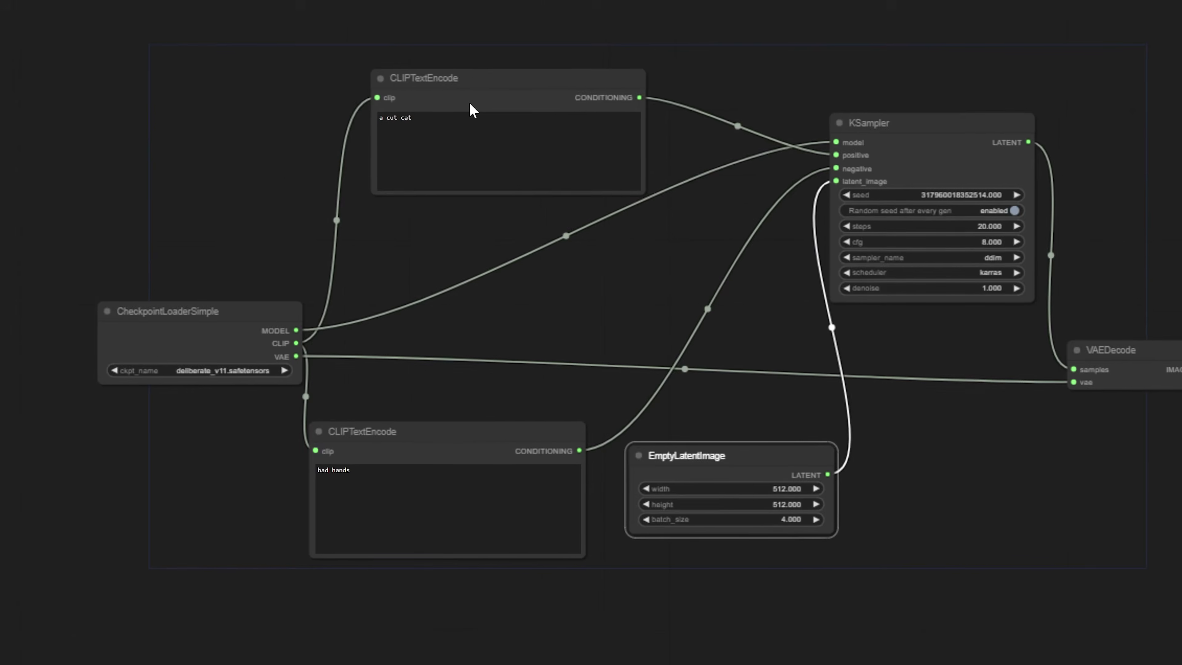
- Rearrange the CLIPTextEncode, CheckpointLoaderSimple, EmptyLatentImage and KSampler nodes so the workflow graph is more spread out
{"action": "left_click", "coordinate": [496, 69]}
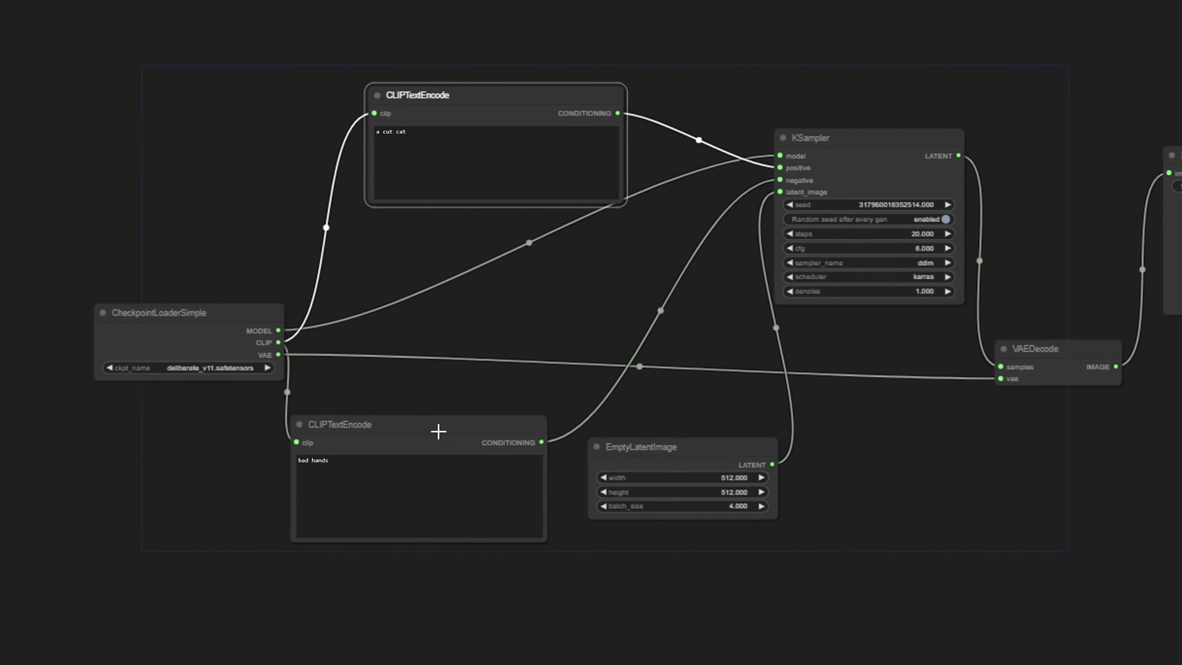
{"action": "left_click_drag", "start_coordinate": [454, 431], "coordinate": [475, 401]}
{"action": "left_click_drag", "start_coordinate": [240, 319], "coordinate": [219, 301]}
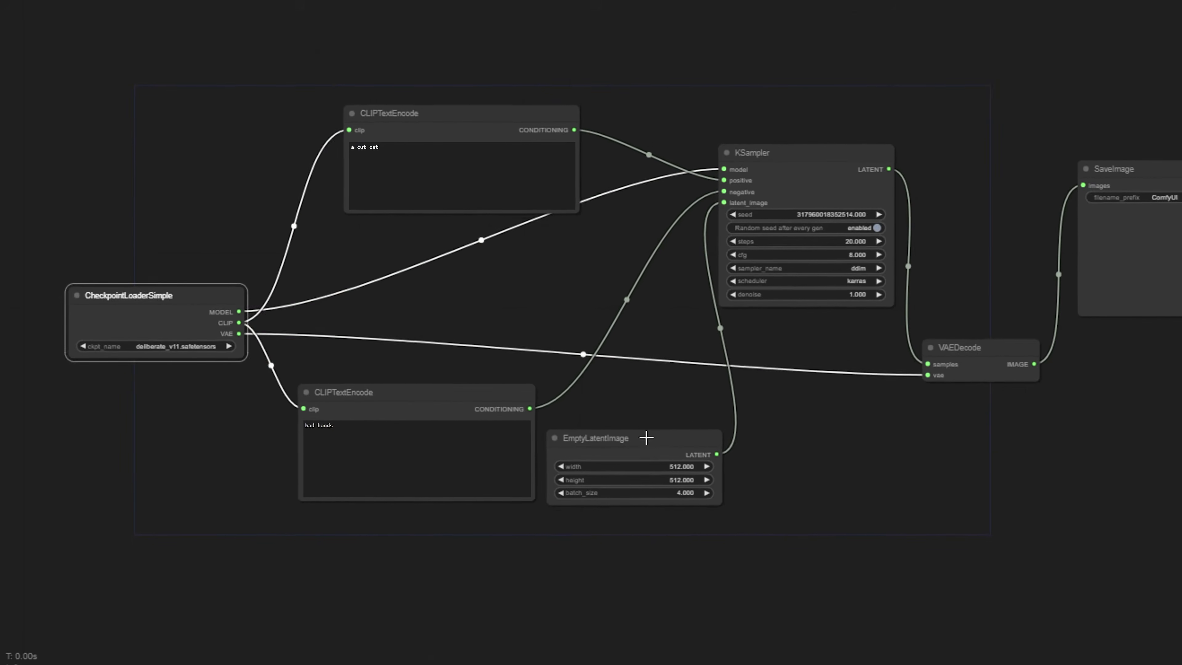
{"action": "left_click_drag", "start_coordinate": [610, 441], "coordinate": [633, 440]}
{"action": "left_click_drag", "start_coordinate": [781, 159], "coordinate": [808, 162]}
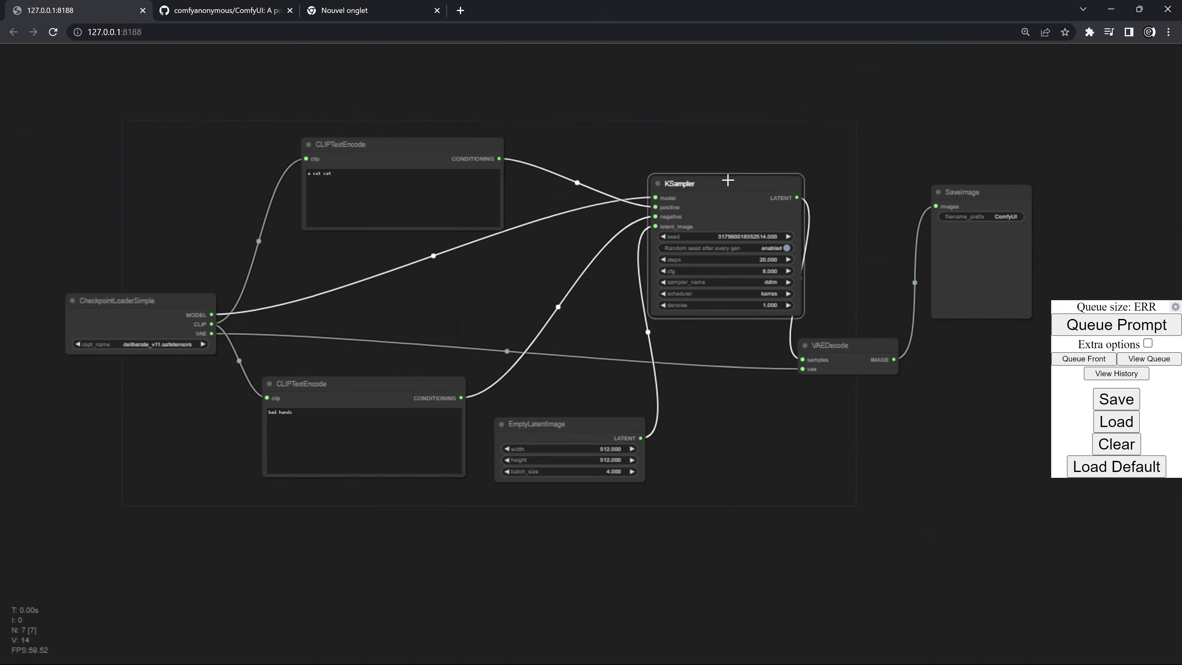
{"action": "left_click_drag", "start_coordinate": [435, 147], "coordinate": [437, 133]}
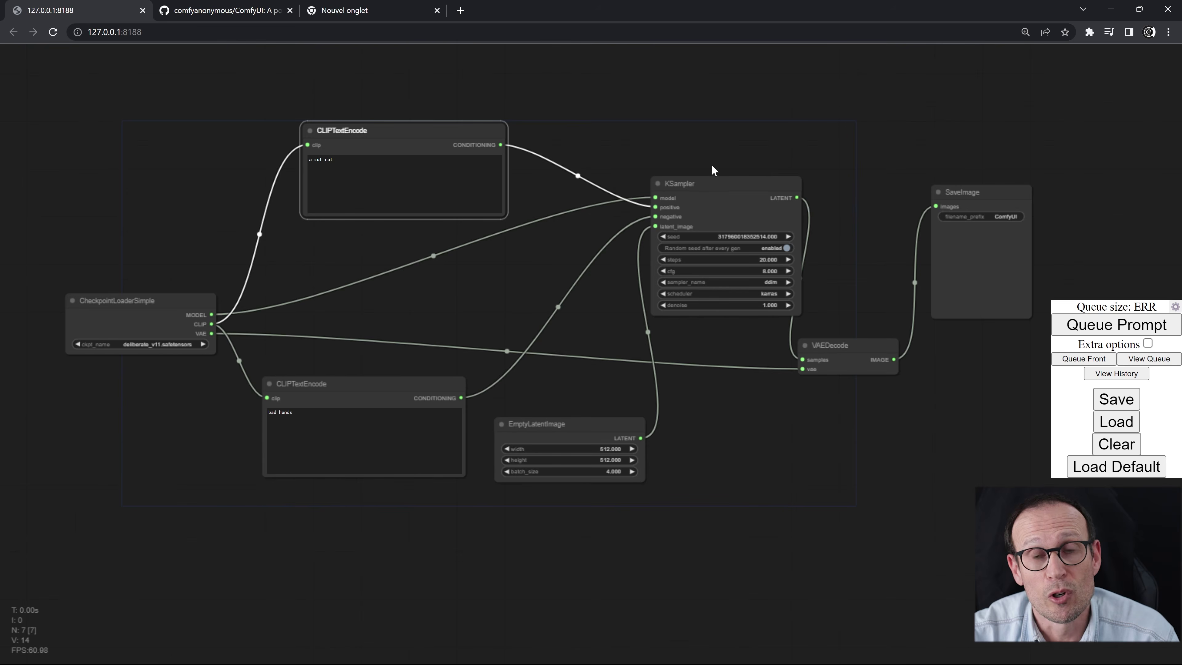
{"action": "scroll", "coordinate": [716, 166], "scroll_direction": "down", "scroll_amount": 1}
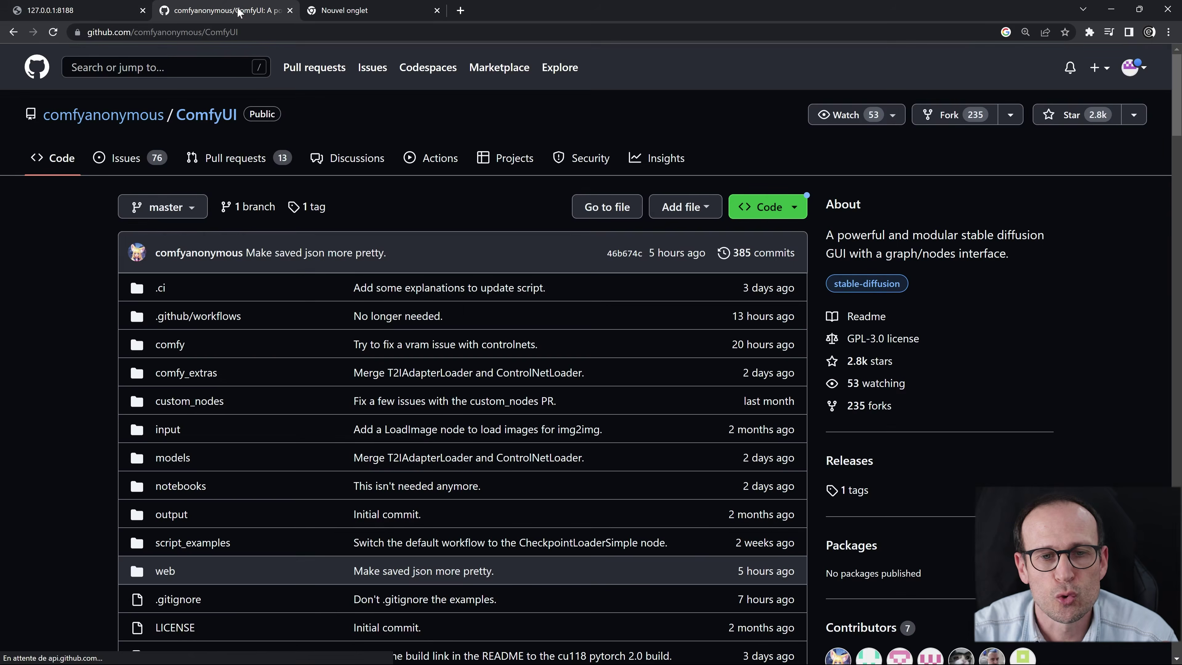
- Switch to the ComfyUI GitHub page and examine the Windows installation notes about the portable standalone build
{"action": "left_click", "coordinate": [238, 10]}
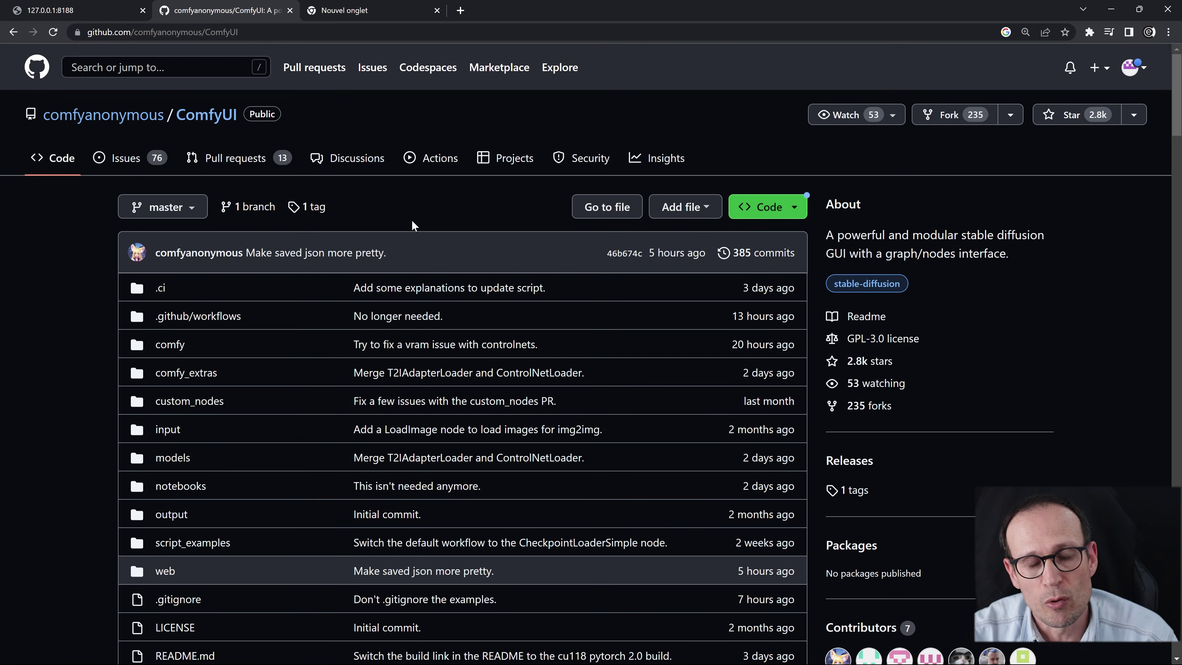
{"action": "scroll", "coordinate": [420, 226], "scroll_direction": "down", "scroll_amount": 20}
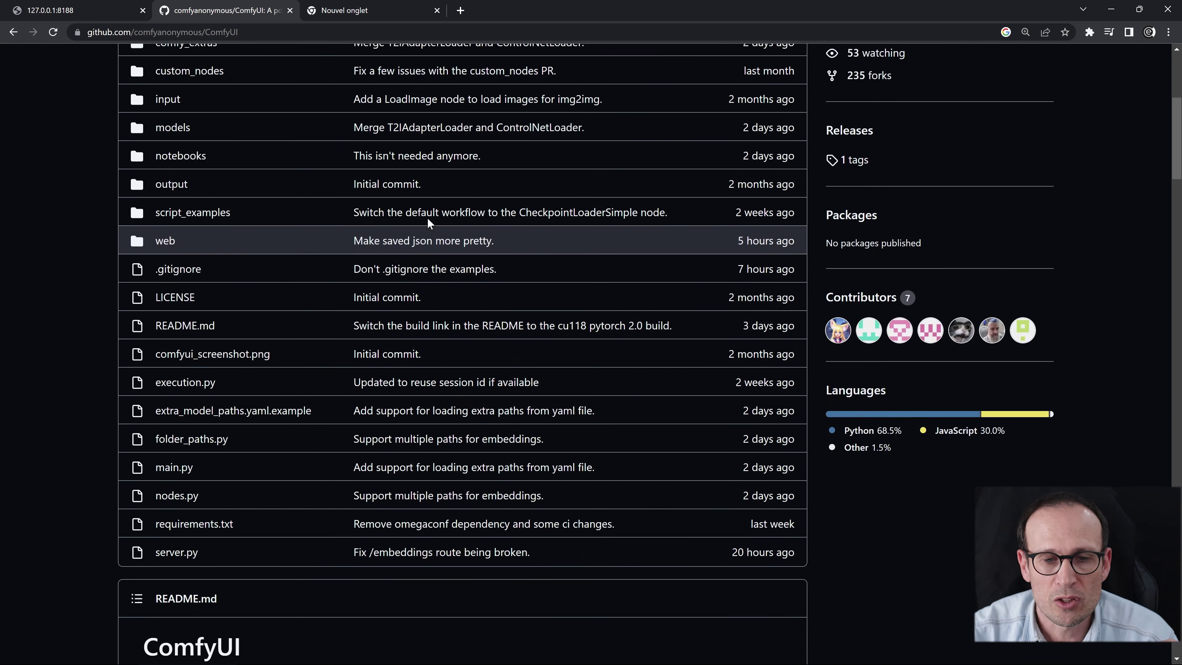
{"action": "scroll", "coordinate": [439, 219], "scroll_direction": "down", "scroll_amount": 8}
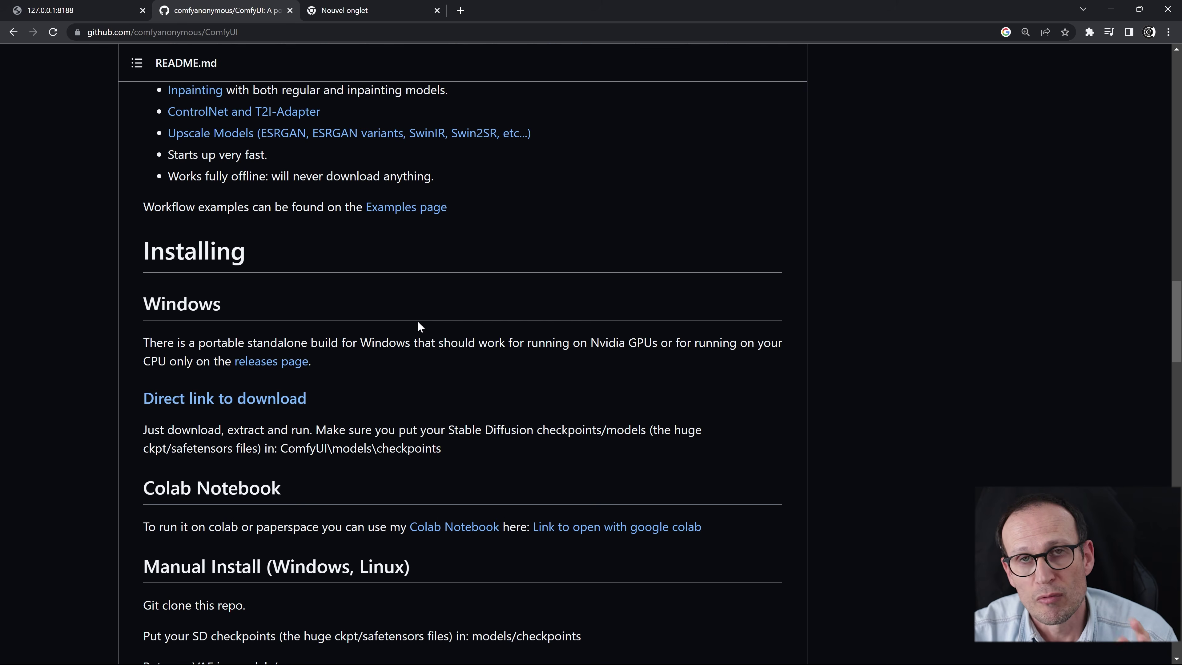
{"action": "left_click_drag", "start_coordinate": [195, 343], "coordinate": [307, 342]}
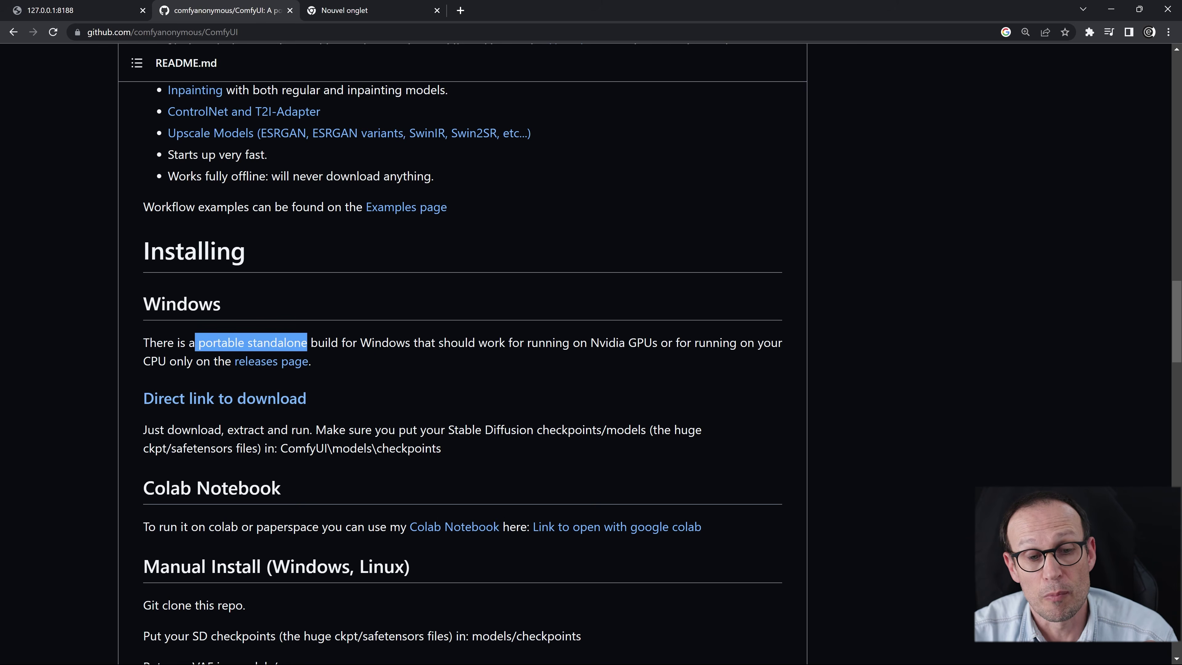
{"action": "left_click", "coordinate": [308, 342]}
{"action": "left_click_drag", "start_coordinate": [416, 343], "coordinate": [359, 343]}
{"action": "left_click", "coordinate": [358, 343]}
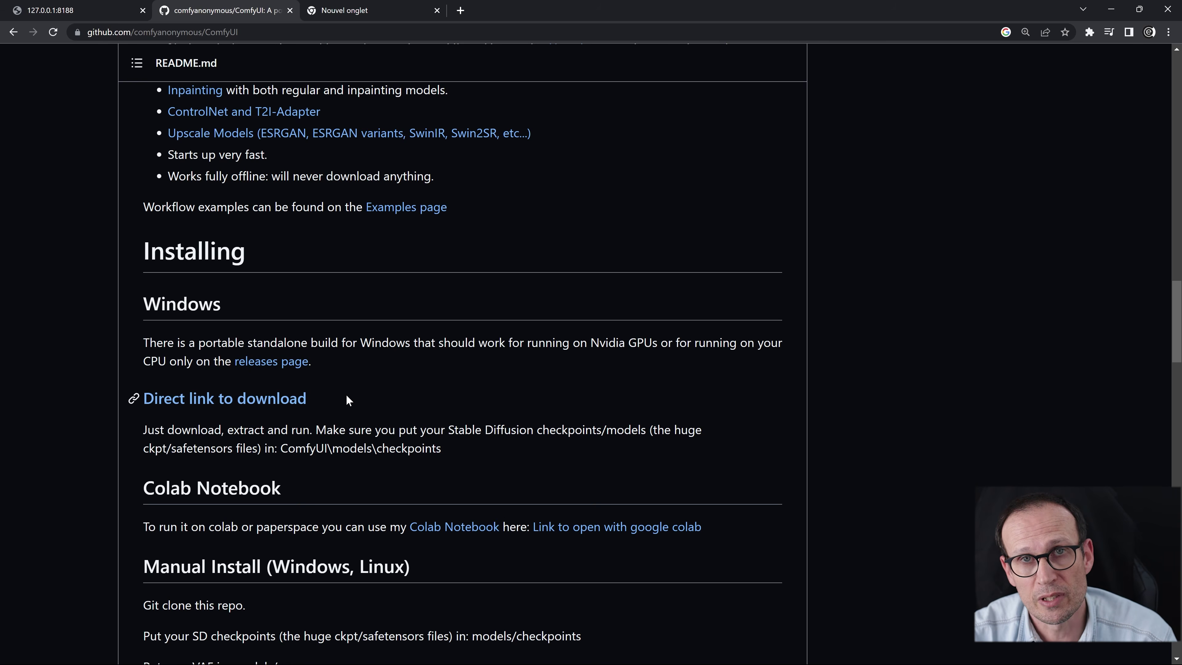
- Examine the Manual Install section of the README, including the required Python version
{"action": "scroll", "coordinate": [347, 395], "scroll_direction": "down", "scroll_amount": 4}
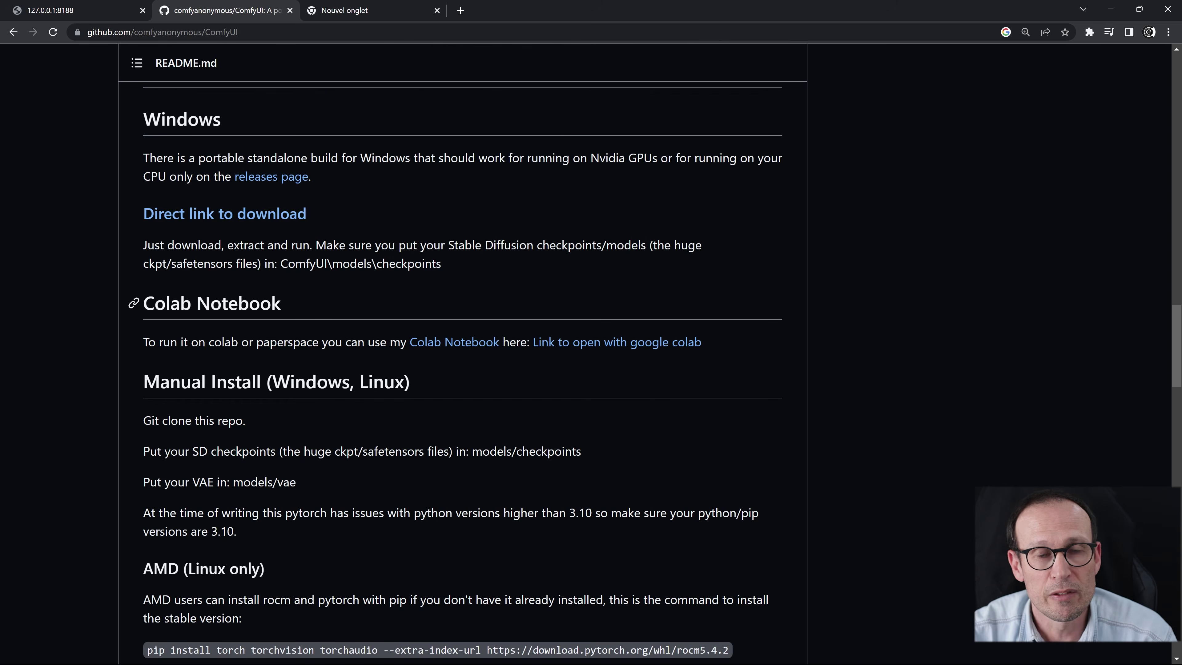
{"action": "scroll", "coordinate": [350, 317], "scroll_direction": "down", "scroll_amount": 3}
{"action": "left_click_drag", "start_coordinate": [144, 258], "coordinate": [260, 258]}
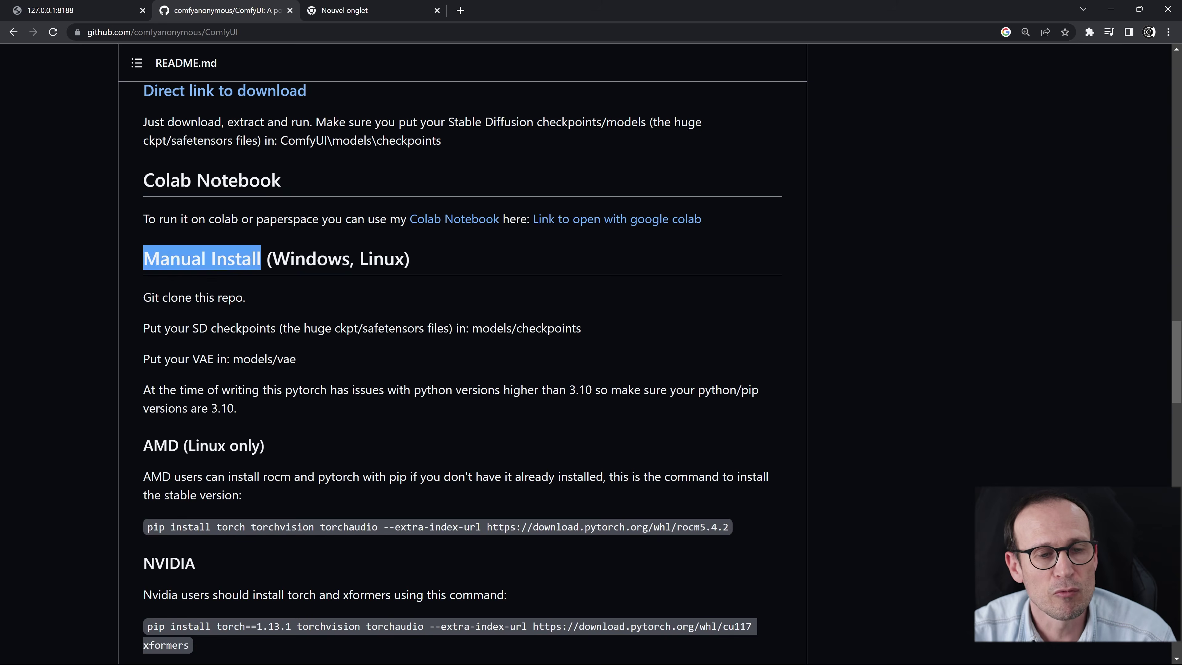
{"action": "left_click", "coordinate": [261, 259]}
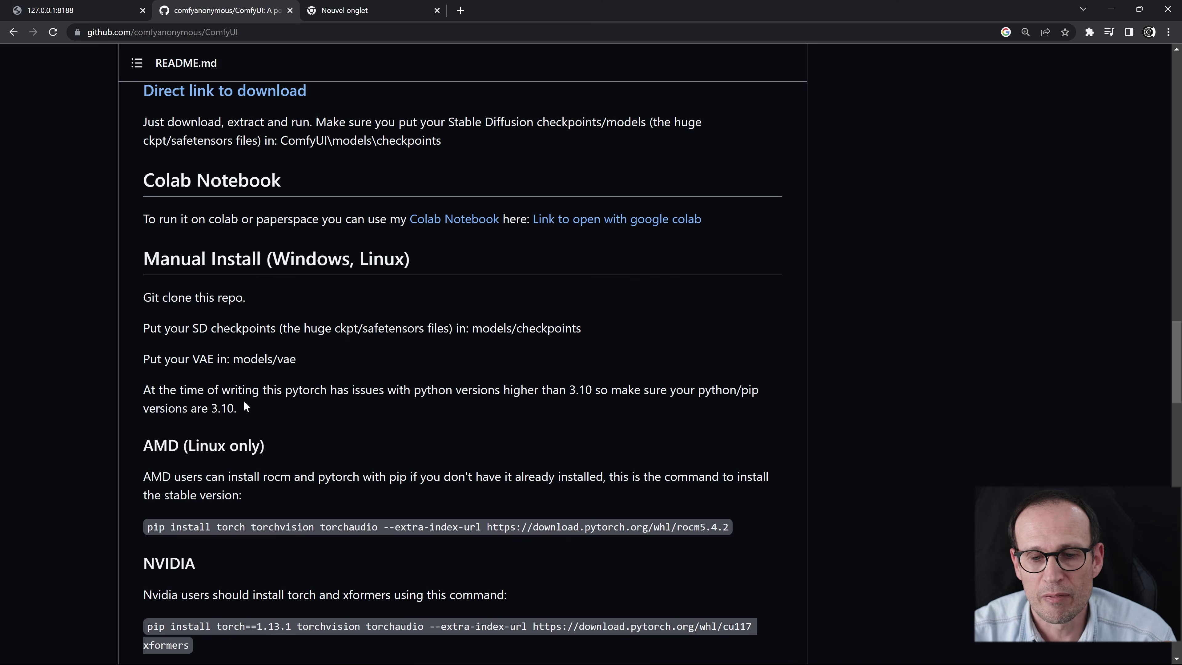
{"action": "left_click_drag", "start_coordinate": [567, 390], "coordinate": [592, 391]}
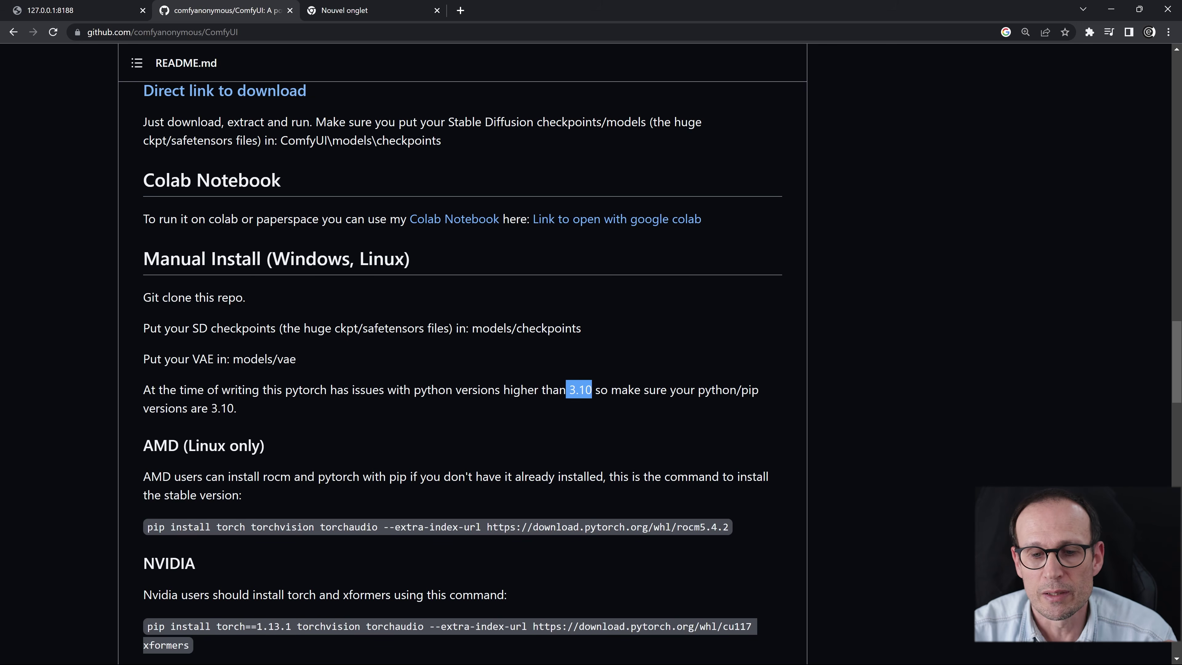
{"action": "double_click", "coordinate": [581, 390]}
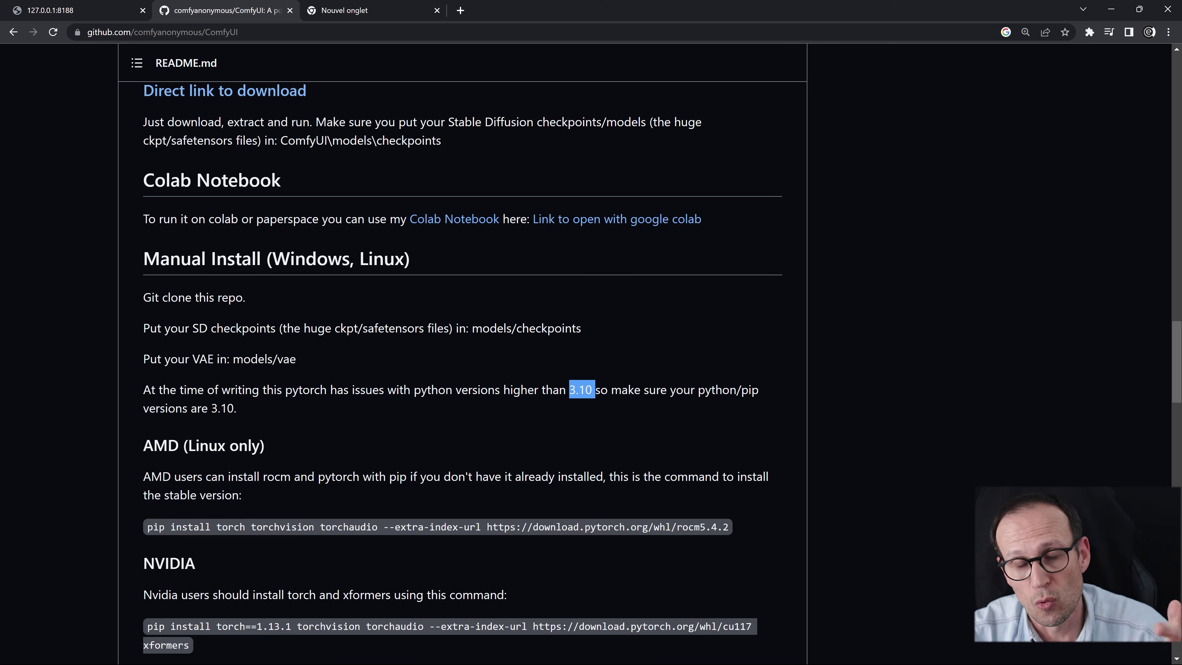
{"action": "left_click", "coordinate": [347, 413]}
- Review the GPU, dependency and running instructions, and return to the direct download link for Windows
{"action": "scroll", "coordinate": [330, 404], "scroll_direction": "down", "scroll_amount": 2}
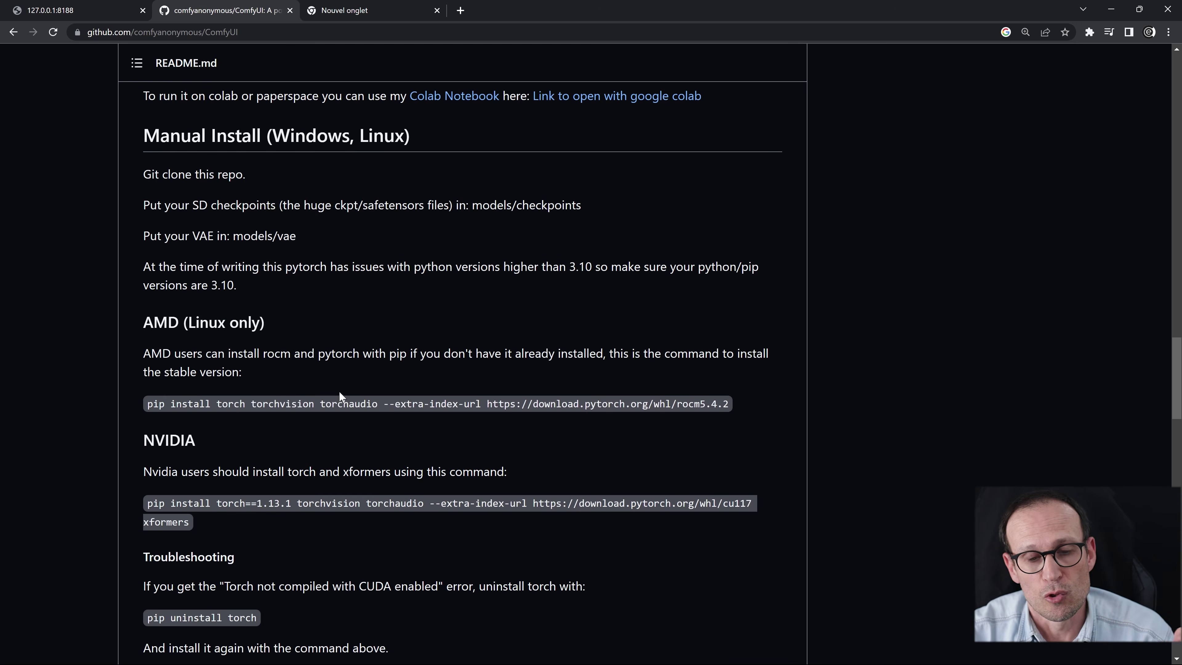
{"action": "scroll", "coordinate": [340, 392], "scroll_direction": "down", "scroll_amount": 9}
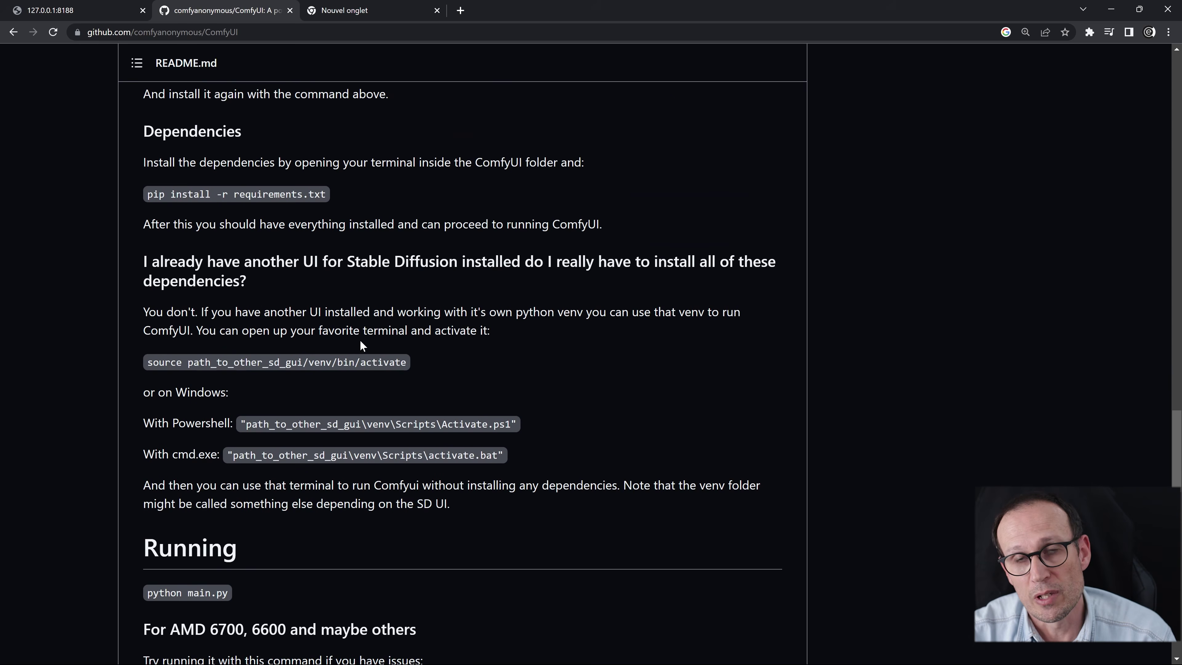
{"action": "scroll", "coordinate": [361, 345], "scroll_direction": "down", "scroll_amount": 7}
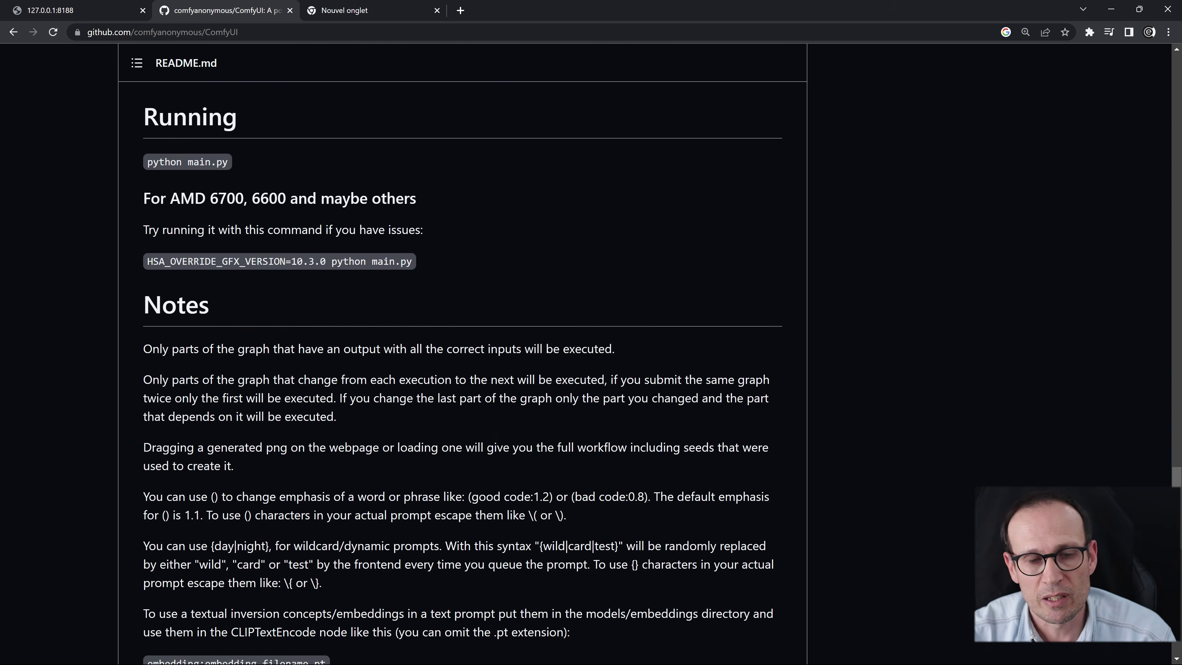
{"action": "scroll", "coordinate": [372, 349], "scroll_direction": "up", "scroll_amount": 18}
{"action": "left_click_drag", "start_coordinate": [365, 350], "coordinate": [143, 340]}
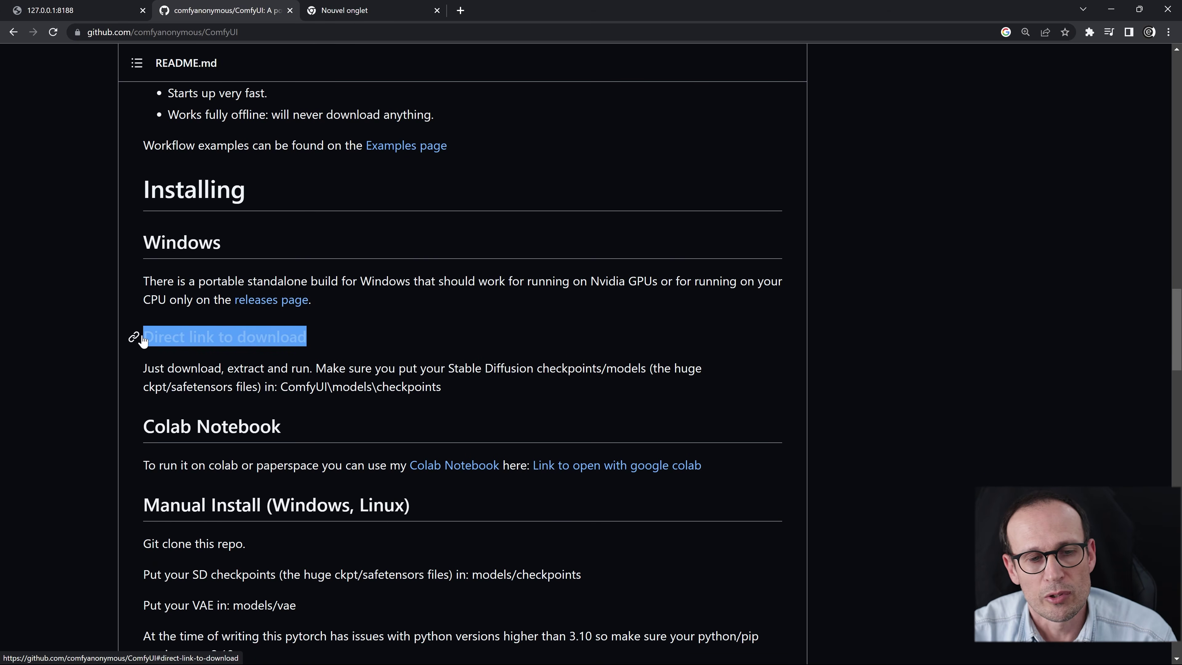
- Switch to File Explorer and inspect the checkpoints folder inside ComfyUI\models
{"action": "key", "text": "alt+Tab"}
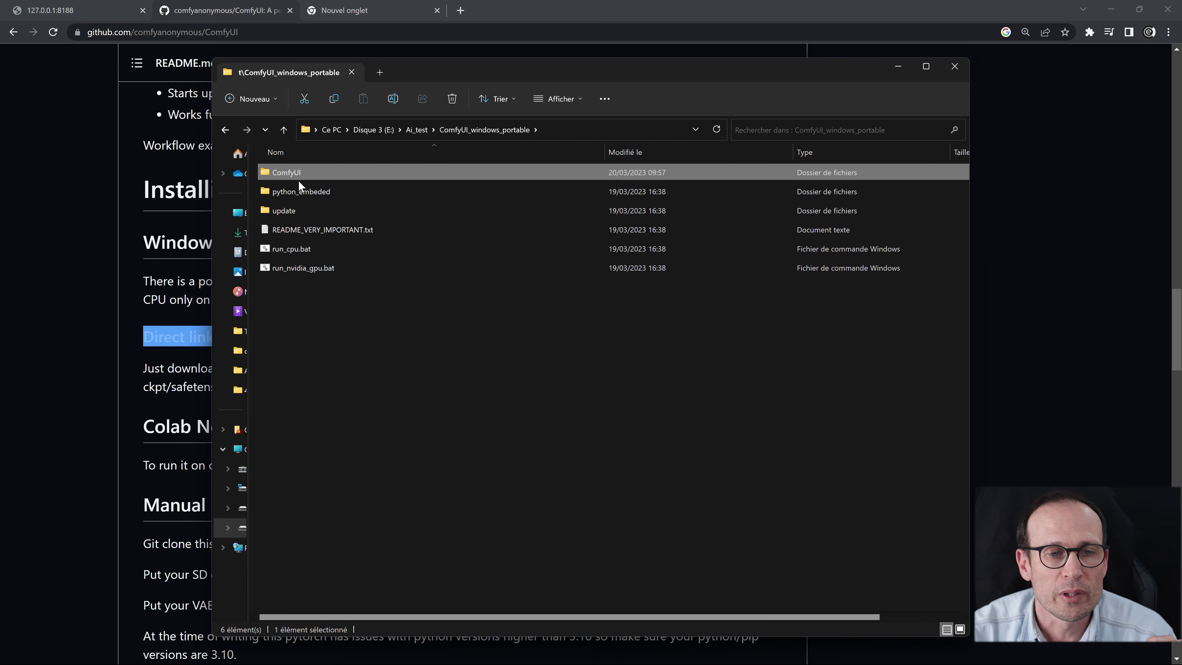
{"action": "double_click", "coordinate": [268, 173]}
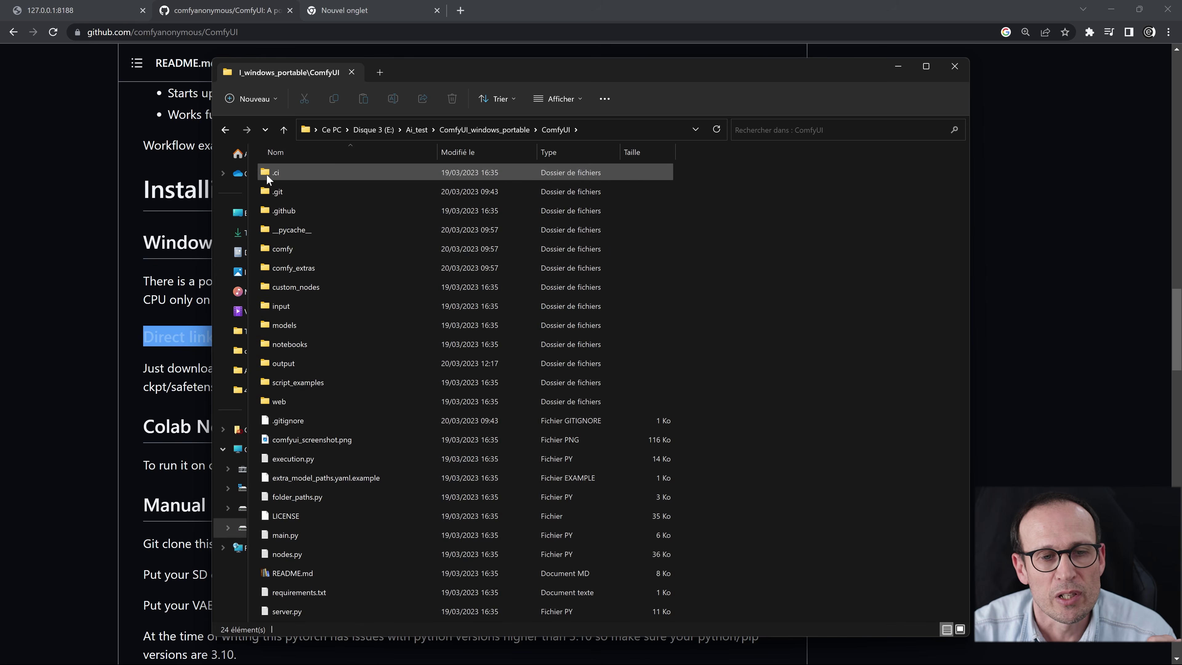
{"action": "double_click", "coordinate": [267, 326]}
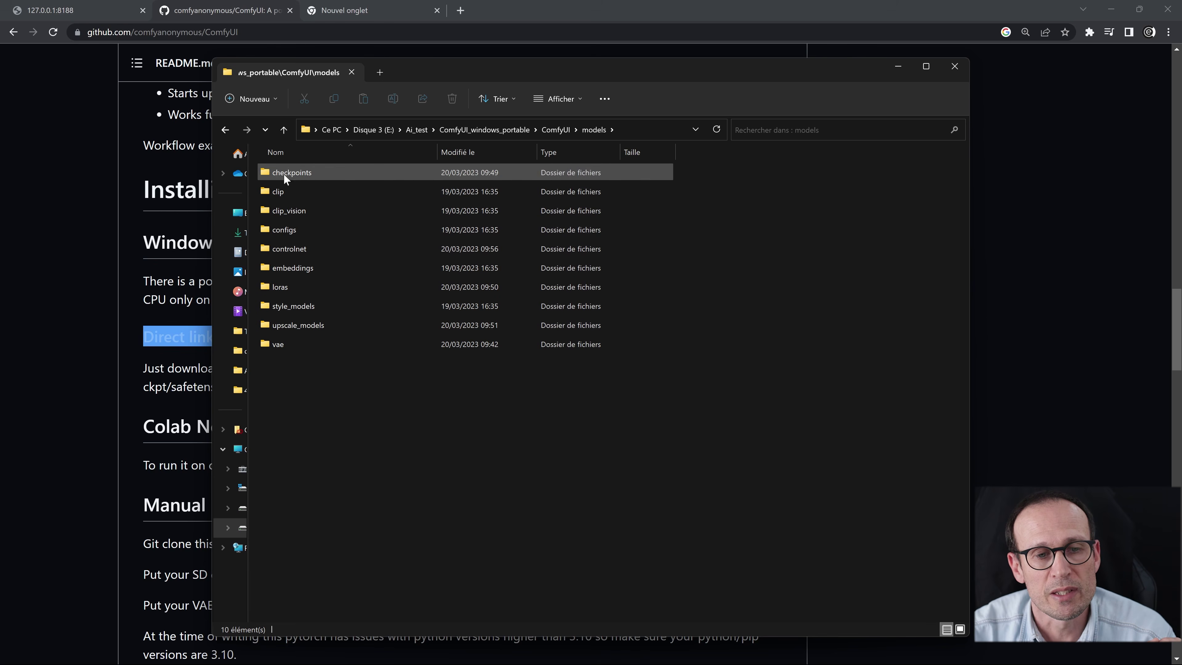
{"action": "double_click", "coordinate": [270, 172]}
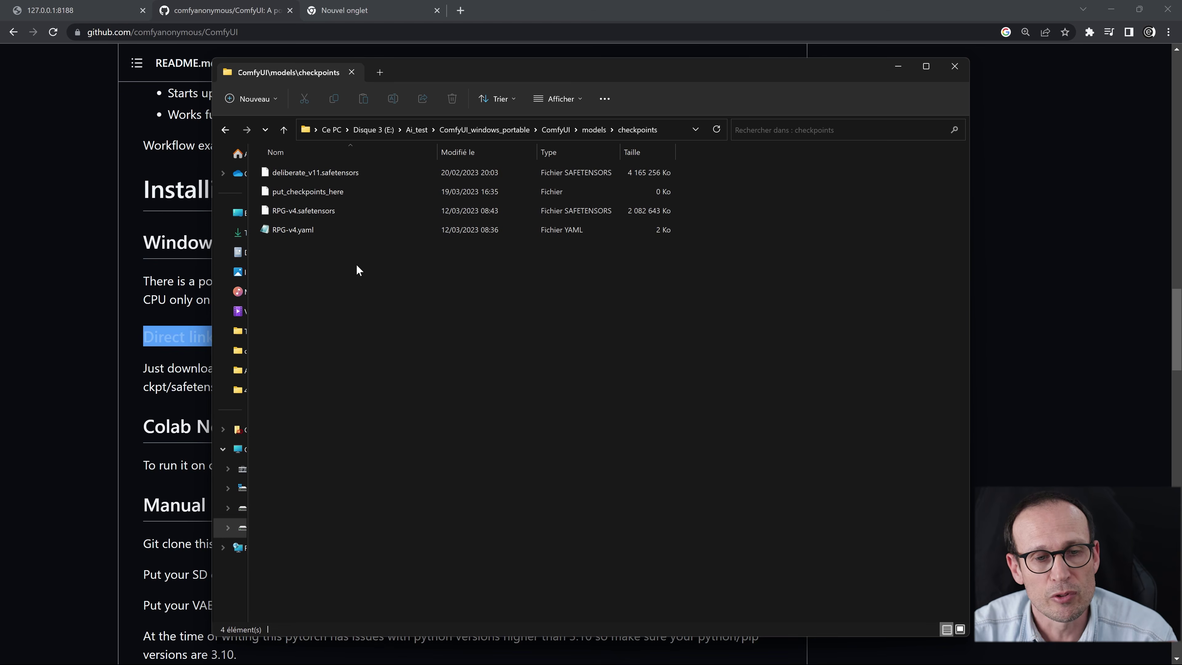
{"action": "left_click", "coordinate": [283, 129]}
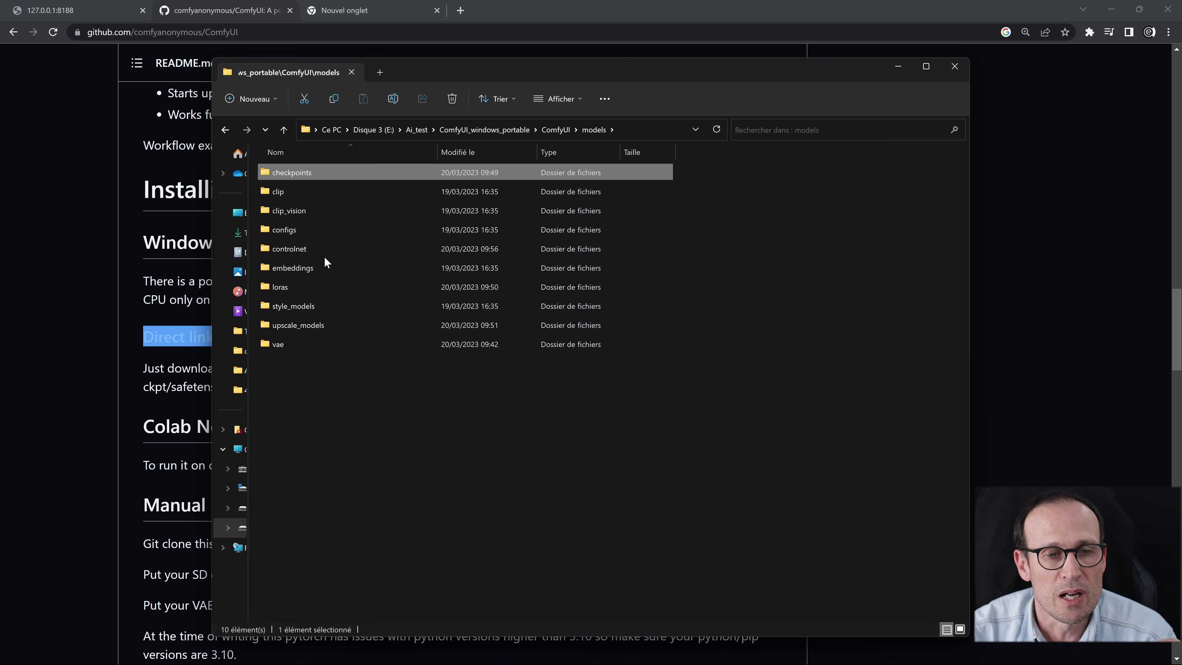
- Inspect the contents of the controlnet and embeddings folders within models
{"action": "left_click", "coordinate": [300, 249]}
{"action": "double_click", "coordinate": [299, 251]}
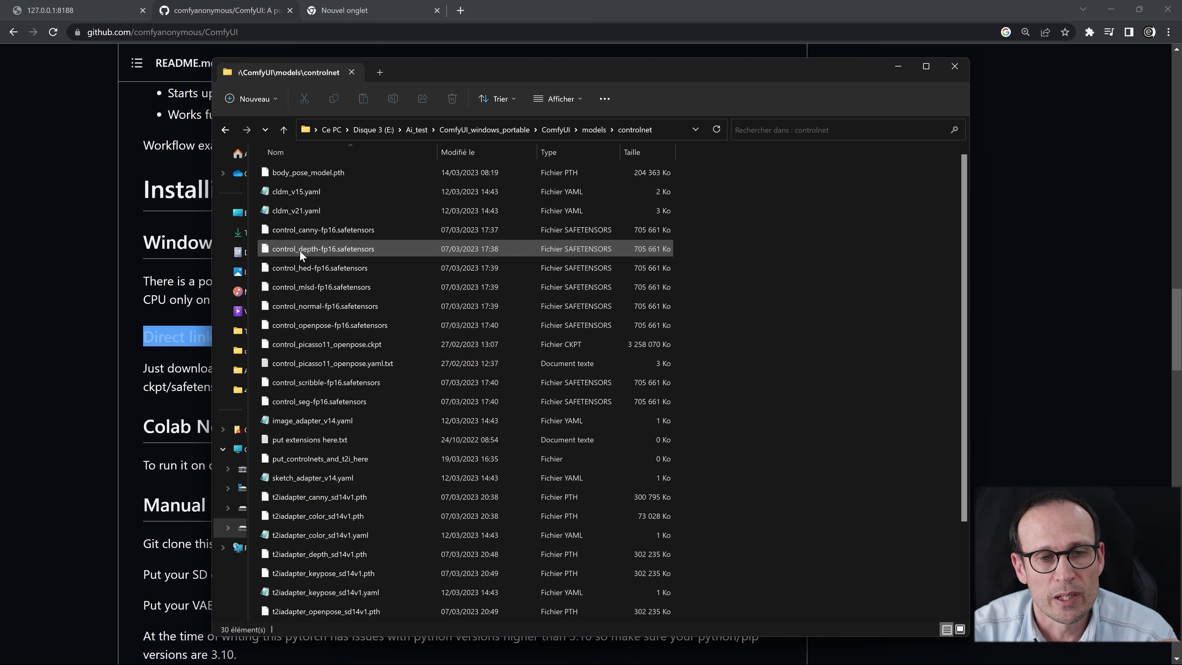
{"action": "key", "text": "alt+Left"}
{"action": "left_click", "coordinate": [288, 267]}
{"action": "double_click", "coordinate": [288, 267]}
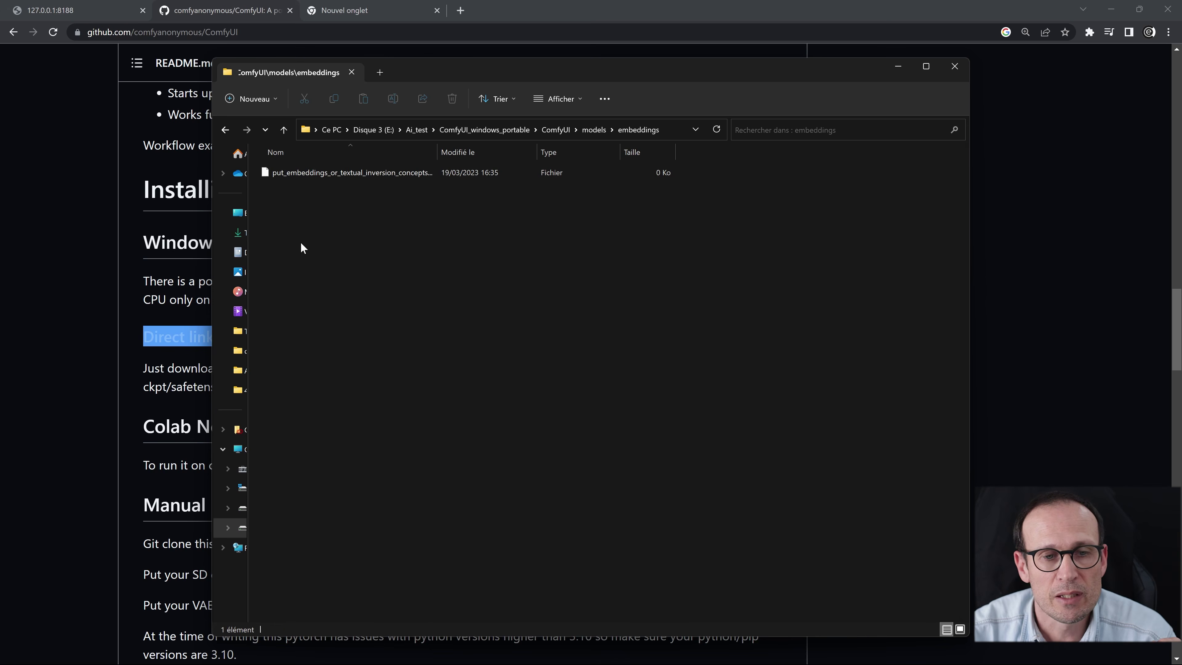
{"action": "left_click", "coordinate": [284, 130]}
- Inspect the contents of the loras and upscale_models folders within models
{"action": "left_click", "coordinate": [269, 287]}
{"action": "double_click", "coordinate": [268, 287]}
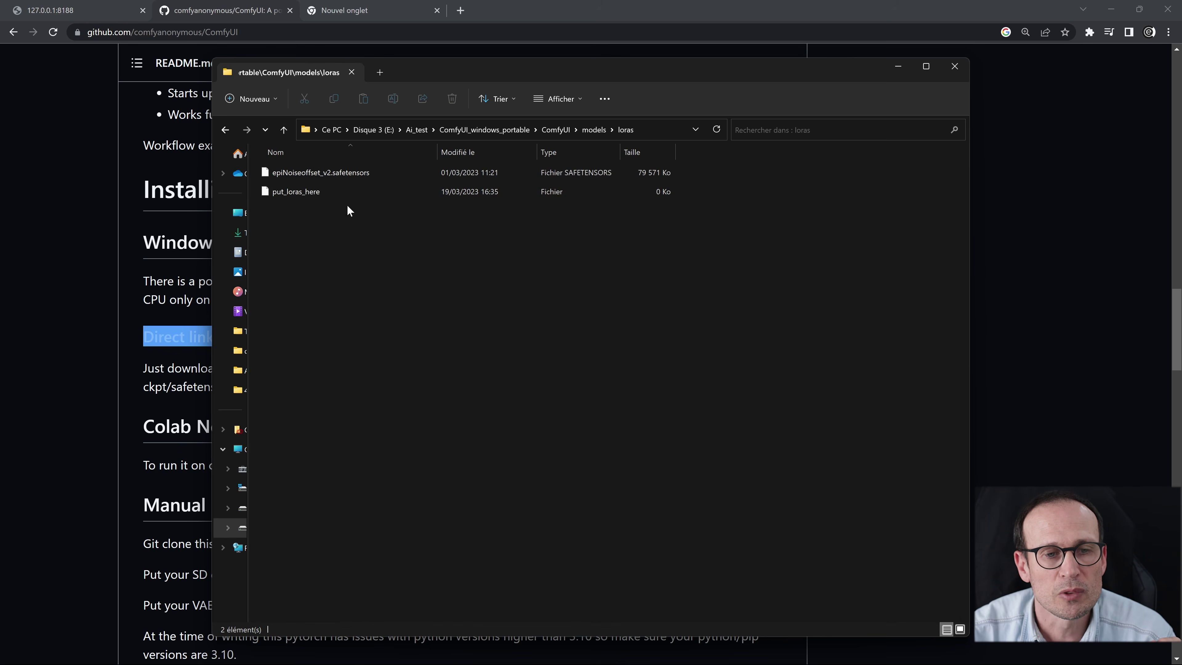
{"action": "left_click", "coordinate": [284, 129]}
{"action": "key", "text": "Down"}
{"action": "key", "text": "Down"}
{"action": "key", "text": "Return"}
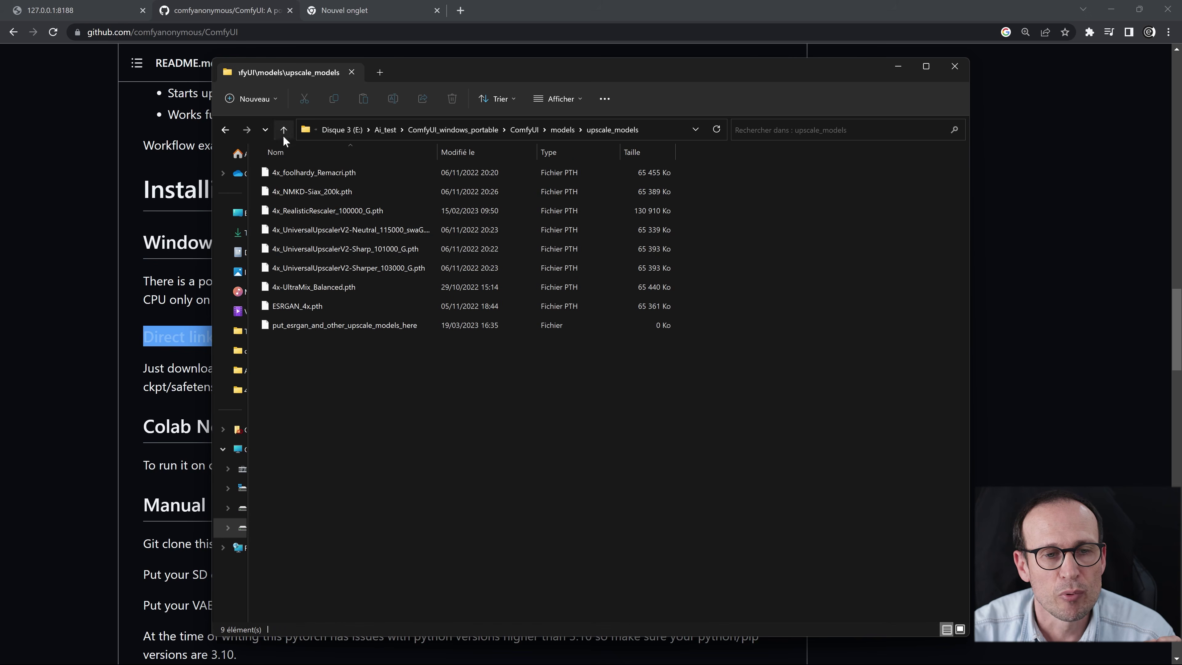
{"action": "left_click", "coordinate": [284, 131]}
- Look into the vae folder, and return to the ComfyUI_windows_portable folder
{"action": "double_click", "coordinate": [274, 346]}
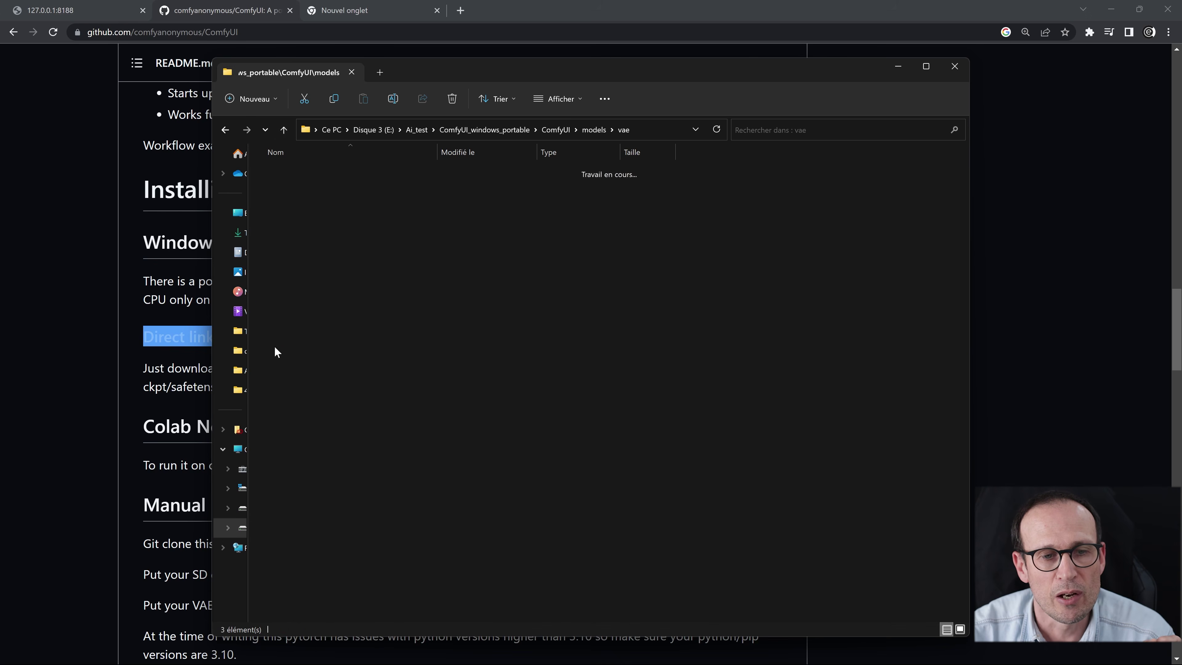
{"action": "left_click", "coordinate": [284, 129]}
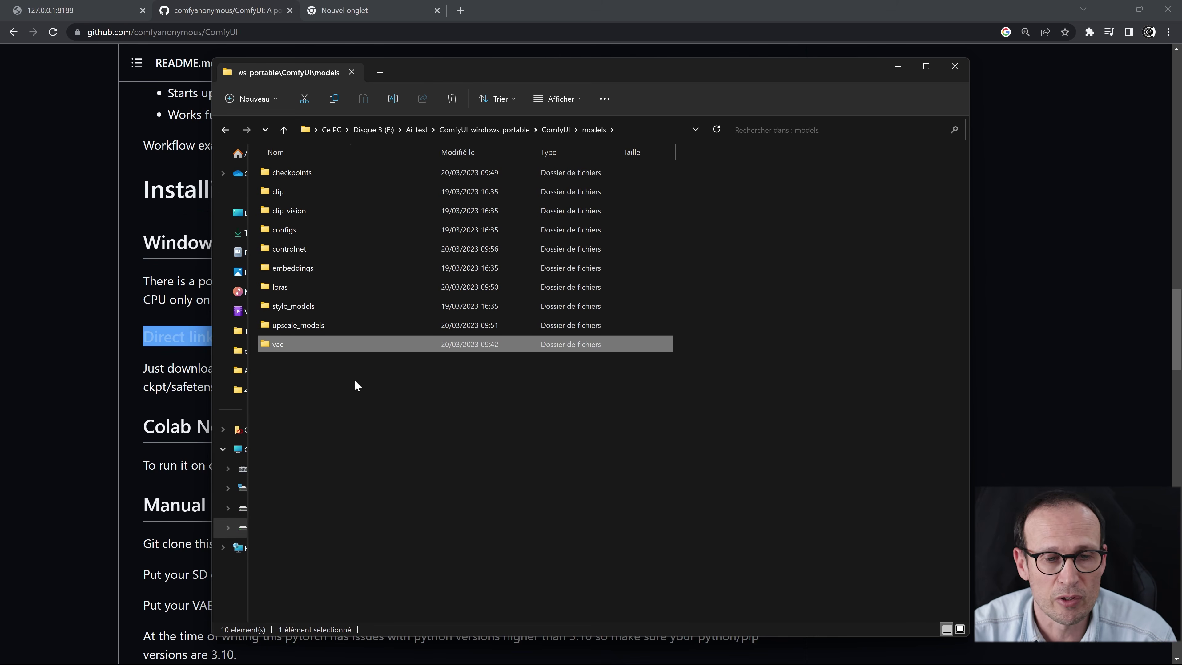
{"action": "left_click", "coordinate": [284, 129]}
{"action": "left_click", "coordinate": [284, 129]}
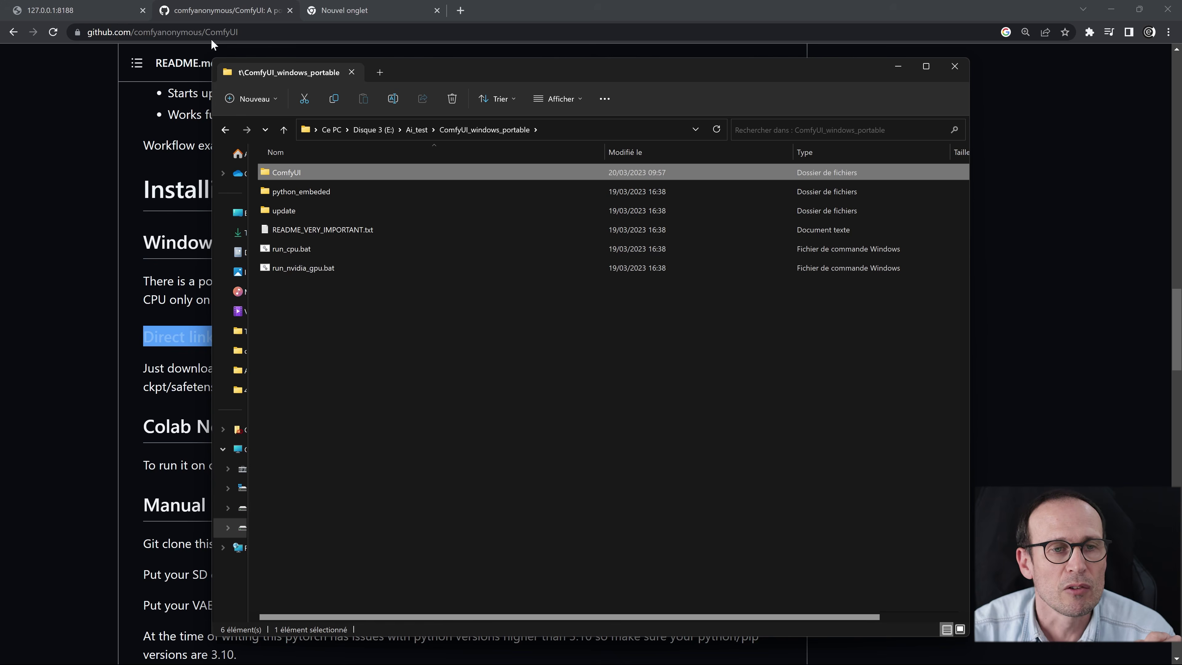
- Return to the ComfyUI workflow, reposition the CheckpointLoaderSimple node, and set its checkpoint to deliberate_v11.safetensors
{"action": "left_click", "coordinate": [208, 12]}
{"action": "left_click", "coordinate": [51, 11]}
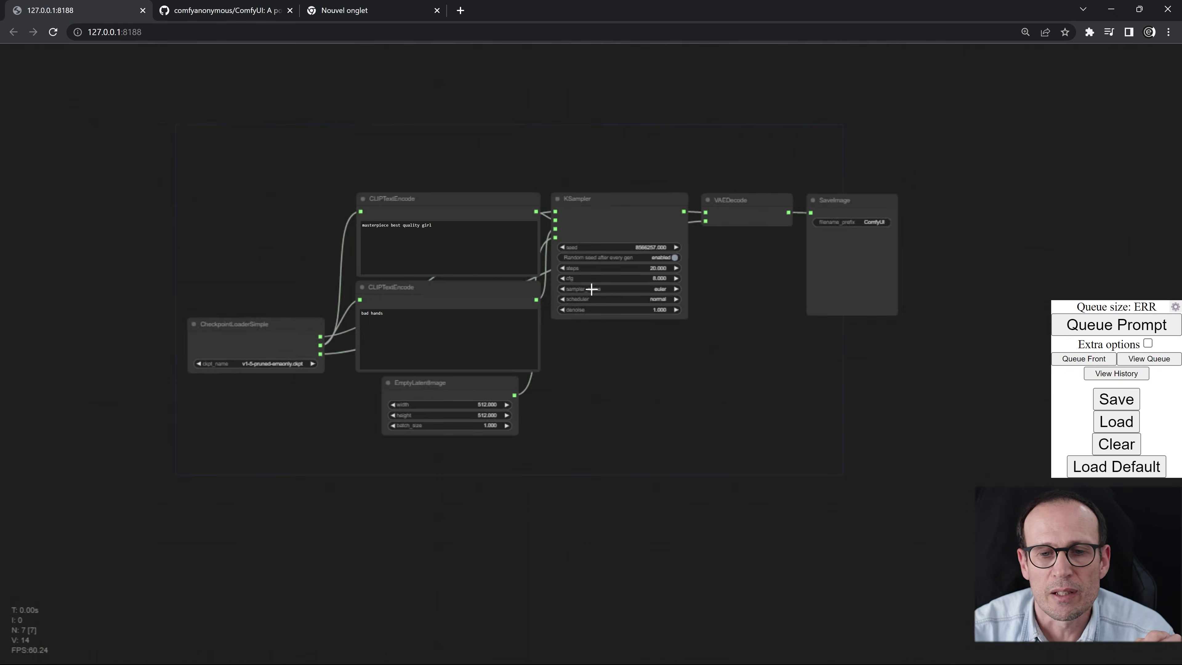
{"action": "scroll", "coordinate": [592, 289], "scroll_direction": "up", "scroll_amount": 2}
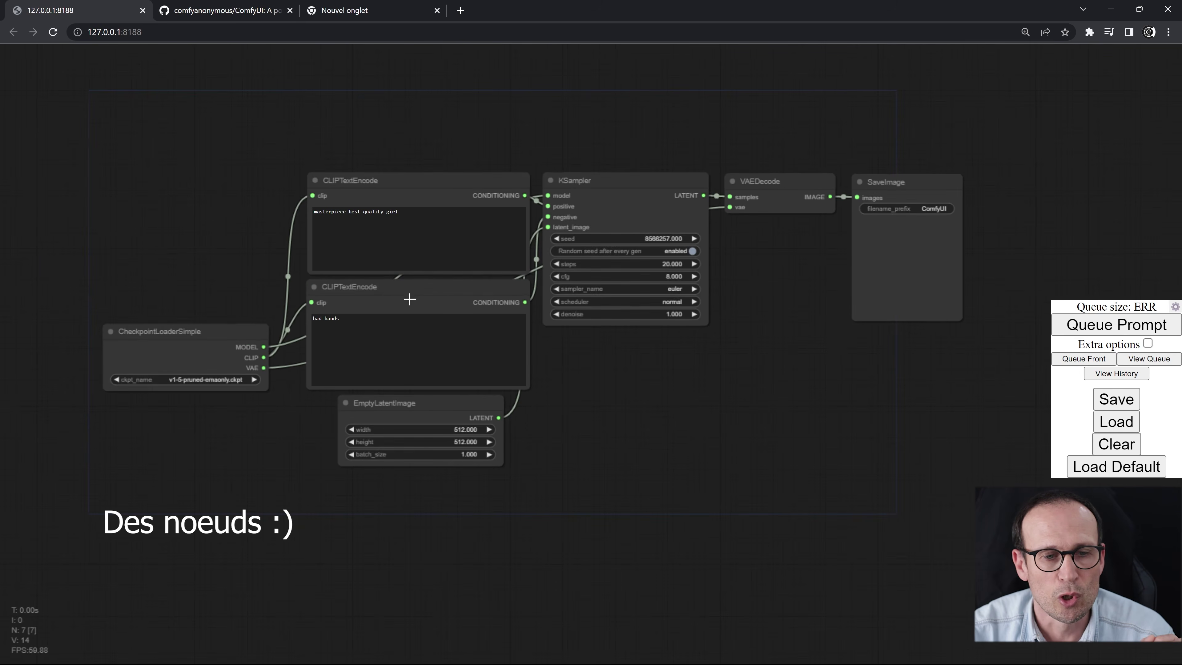
{"action": "left_click_drag", "start_coordinate": [203, 334], "coordinate": [204, 298]}
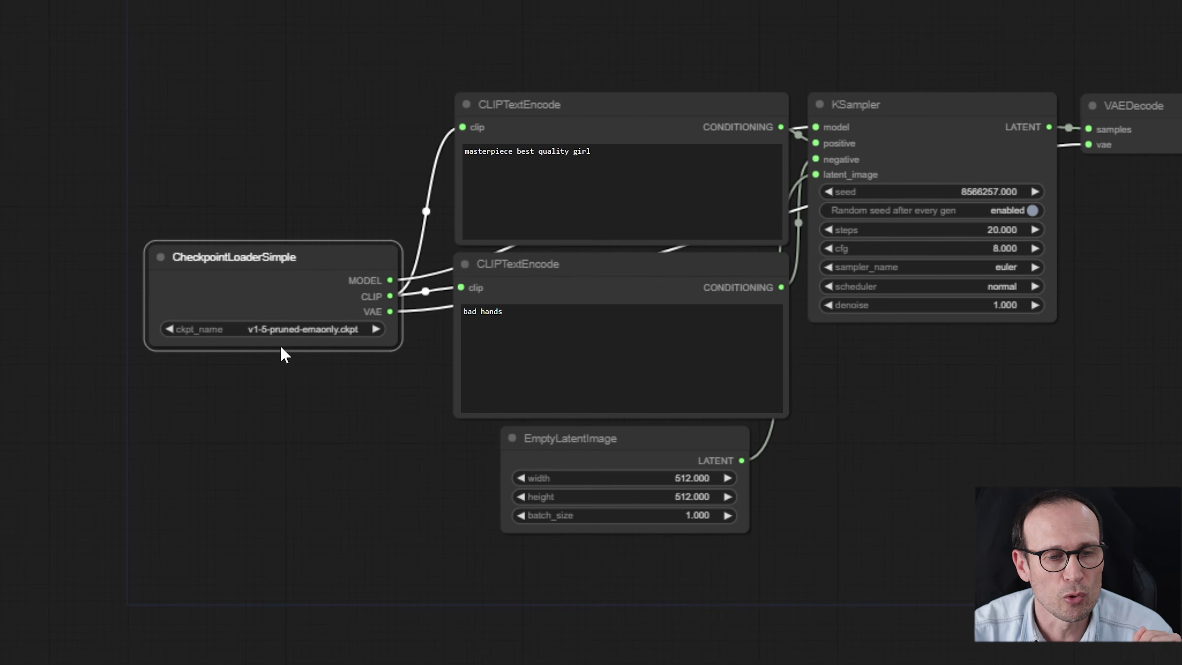
{"action": "left_click", "coordinate": [281, 328]}
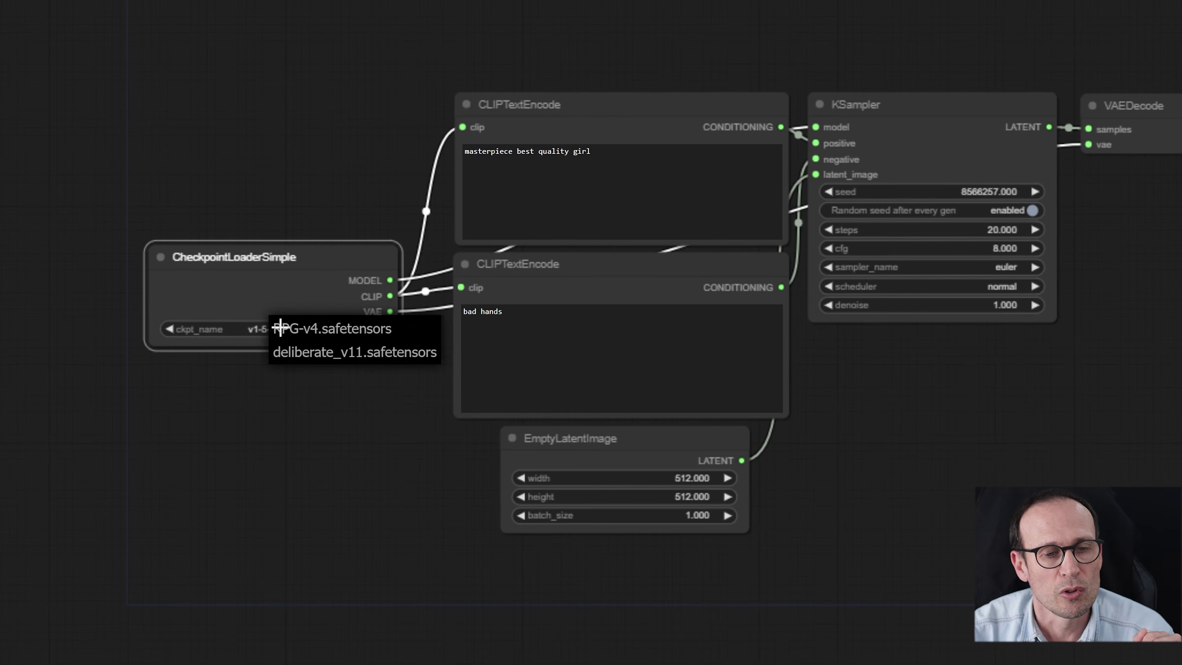
{"action": "left_click", "coordinate": [297, 355]}
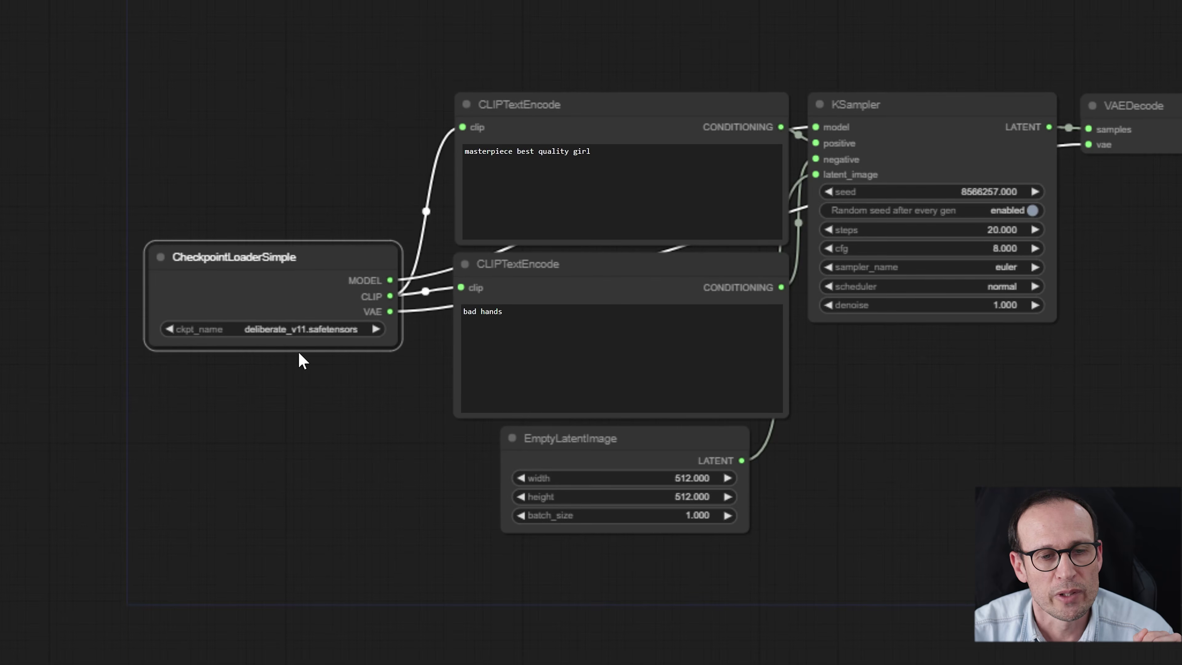
- Rearrange the checkpoint loader and the two CLIPTextEncode nodes so the links between them are easier to follow
{"action": "left_click_drag", "start_coordinate": [340, 256], "coordinate": [310, 240]}
{"action": "left_click_drag", "start_coordinate": [602, 111], "coordinate": [576, 13]}
{"action": "left_click_drag", "start_coordinate": [576, 70], "coordinate": [592, 86]}
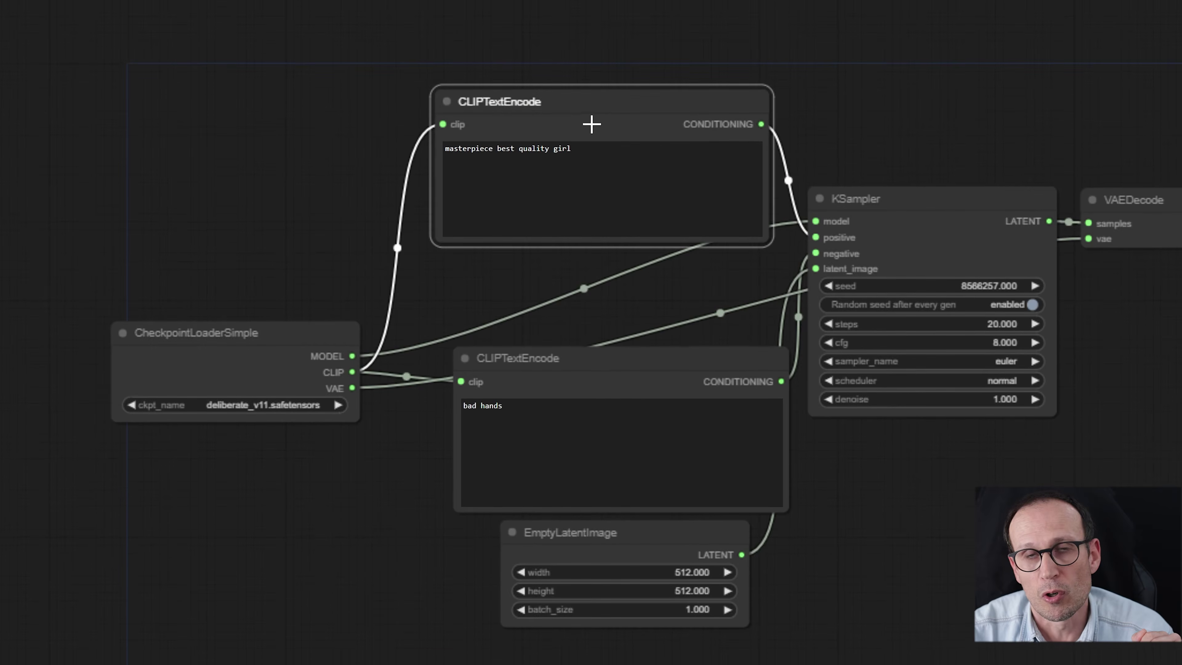
{"action": "left_click_drag", "start_coordinate": [586, 360], "coordinate": [551, 305]}
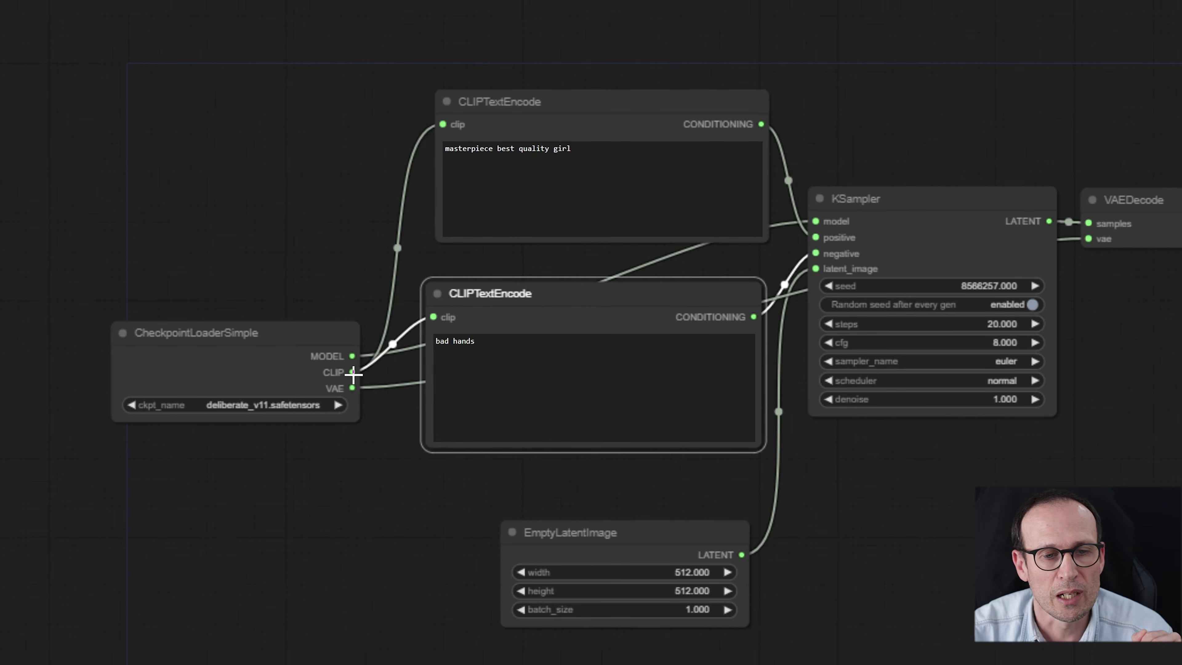
- Move the KSampler node clear of the prompt nodes, set its sampler to dpmpp_2s_ancestral, and keep random seed after every generation enabled
{"action": "left_click_drag", "start_coordinate": [884, 208], "coordinate": [963, 264]}
{"action": "left_click_drag", "start_coordinate": [715, 227], "coordinate": [668, 265]}
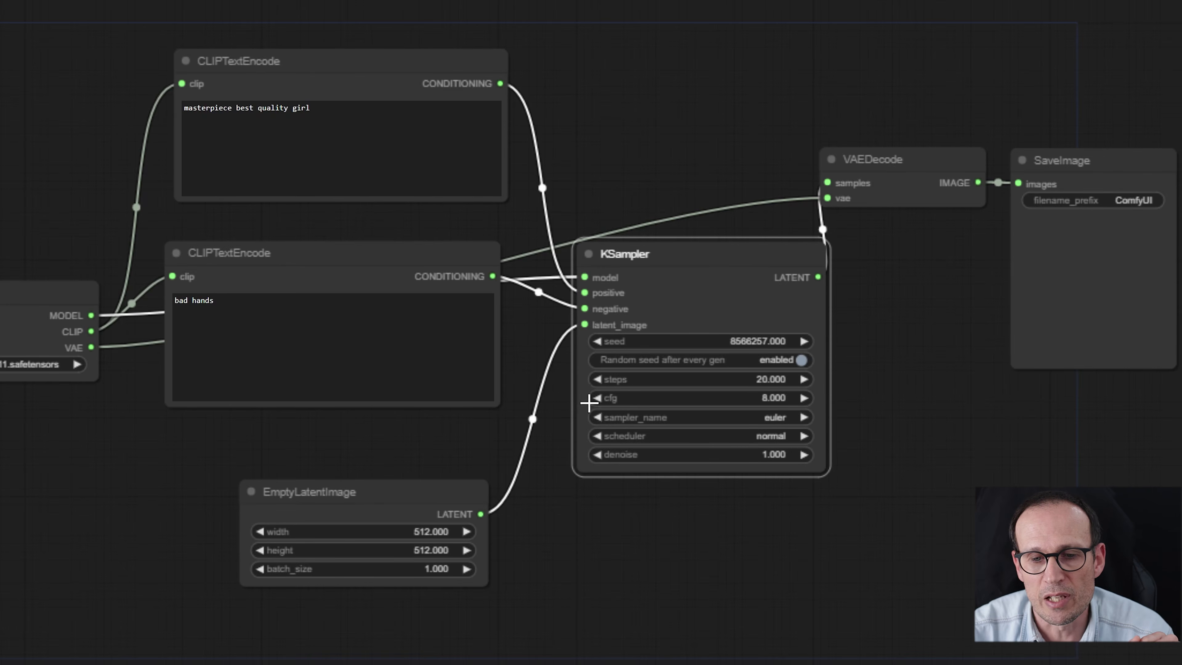
{"action": "left_click", "coordinate": [669, 418]}
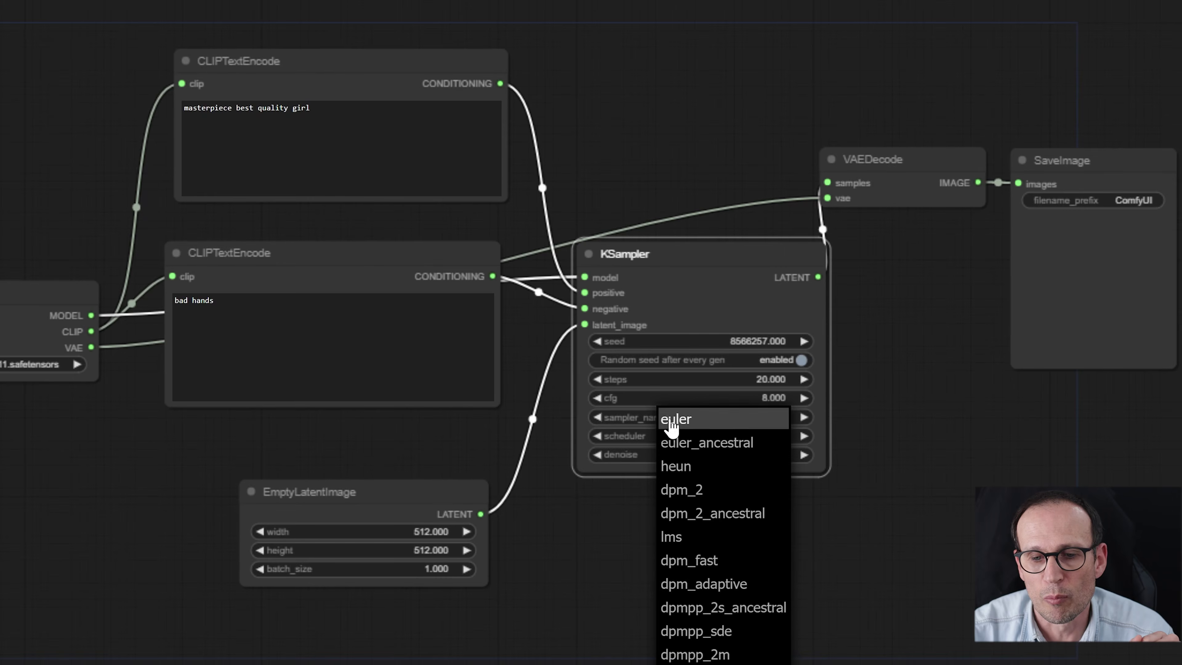
{"action": "left_click", "coordinate": [708, 604]}
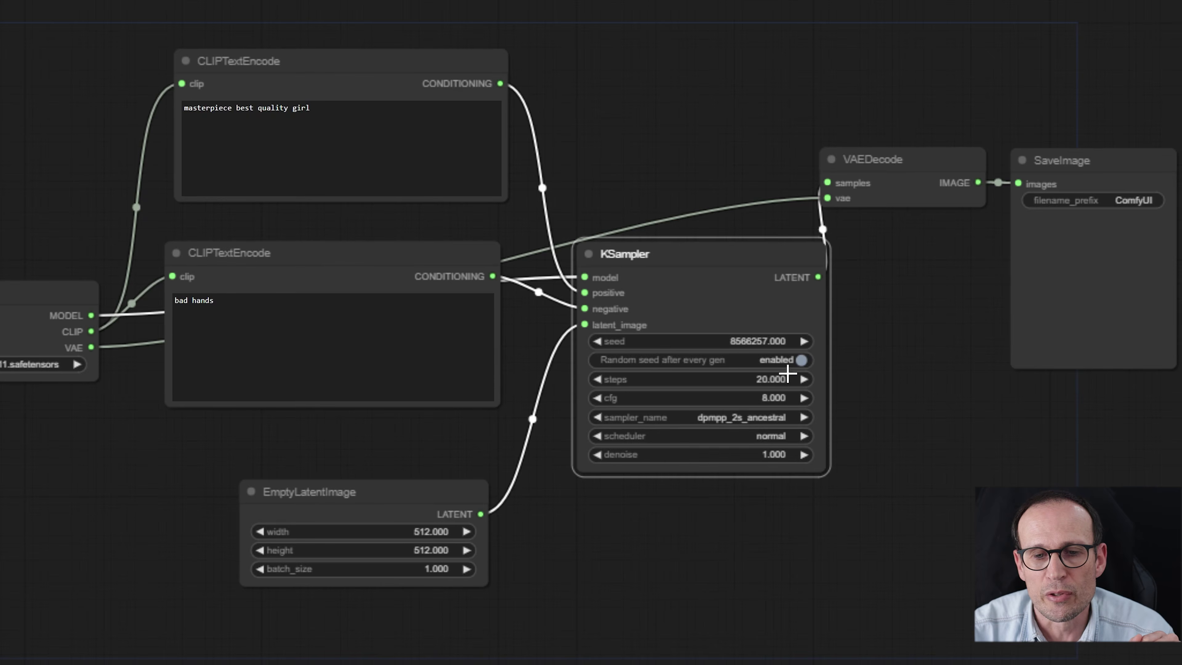
{"action": "left_click", "coordinate": [801, 361]}
{"action": "left_click", "coordinate": [803, 362]}
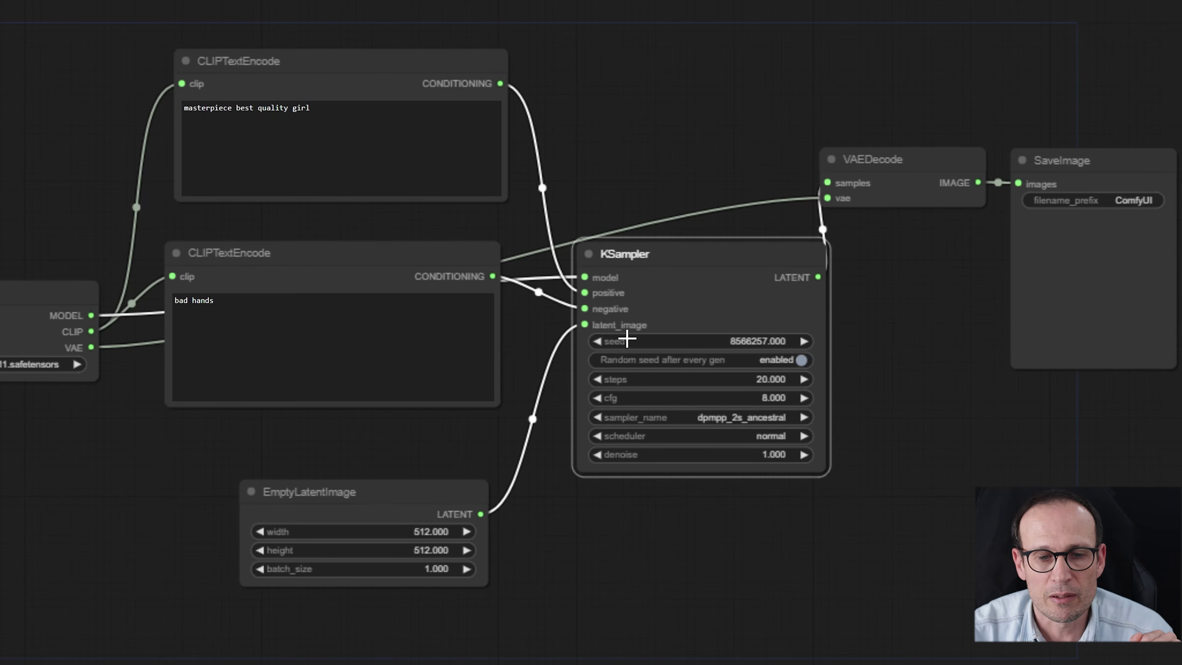
- Reposition the EmptyLatentImage, KSampler, VAEDecode and SaveImage nodes to tidy the rest of the workflow
{"action": "left_click_drag", "start_coordinate": [402, 490], "coordinate": [408, 452]}
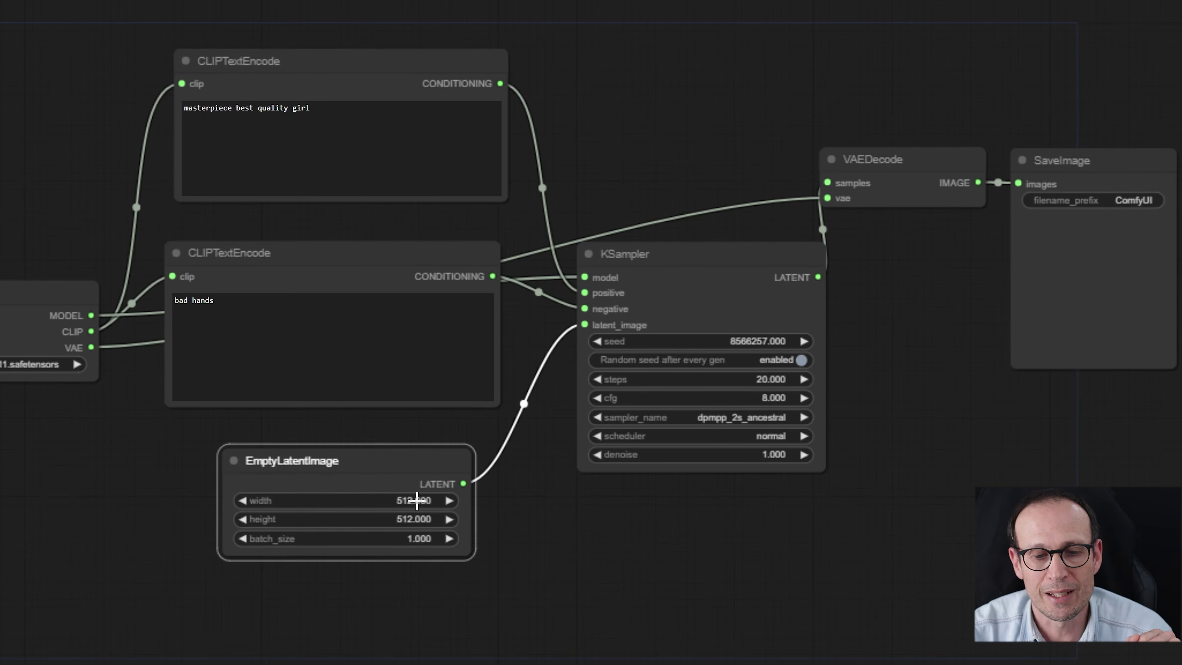
{"action": "left_click_drag", "start_coordinate": [438, 455], "coordinate": [433, 455]}
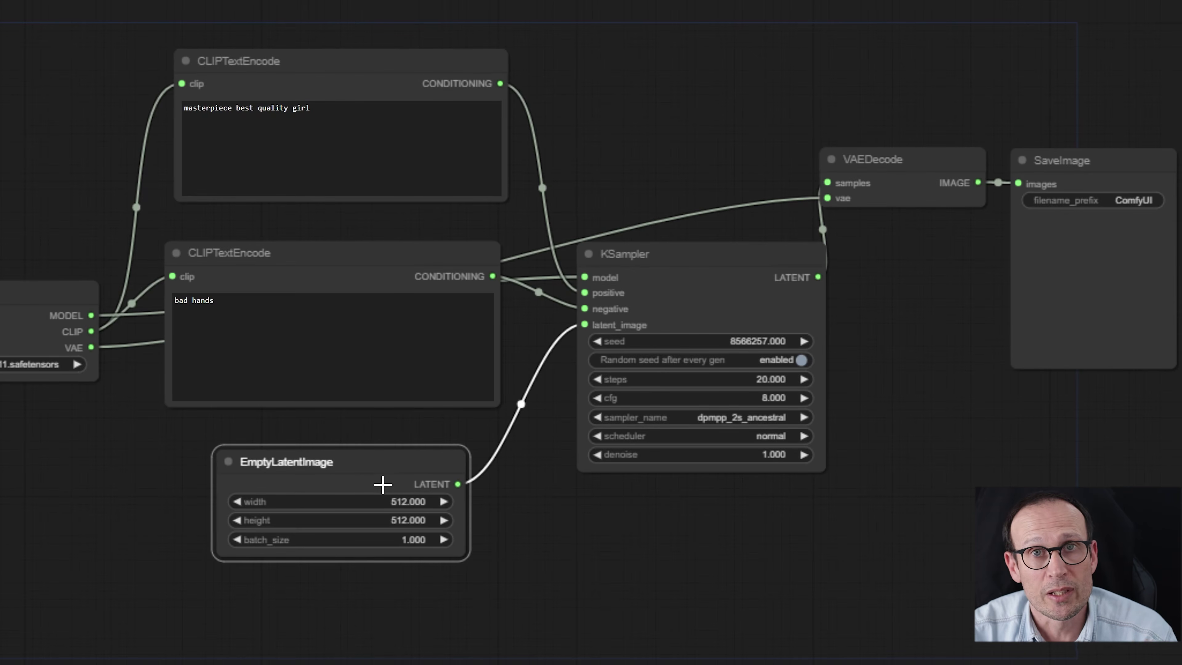
{"action": "left_click_drag", "start_coordinate": [762, 258], "coordinate": [740, 269]}
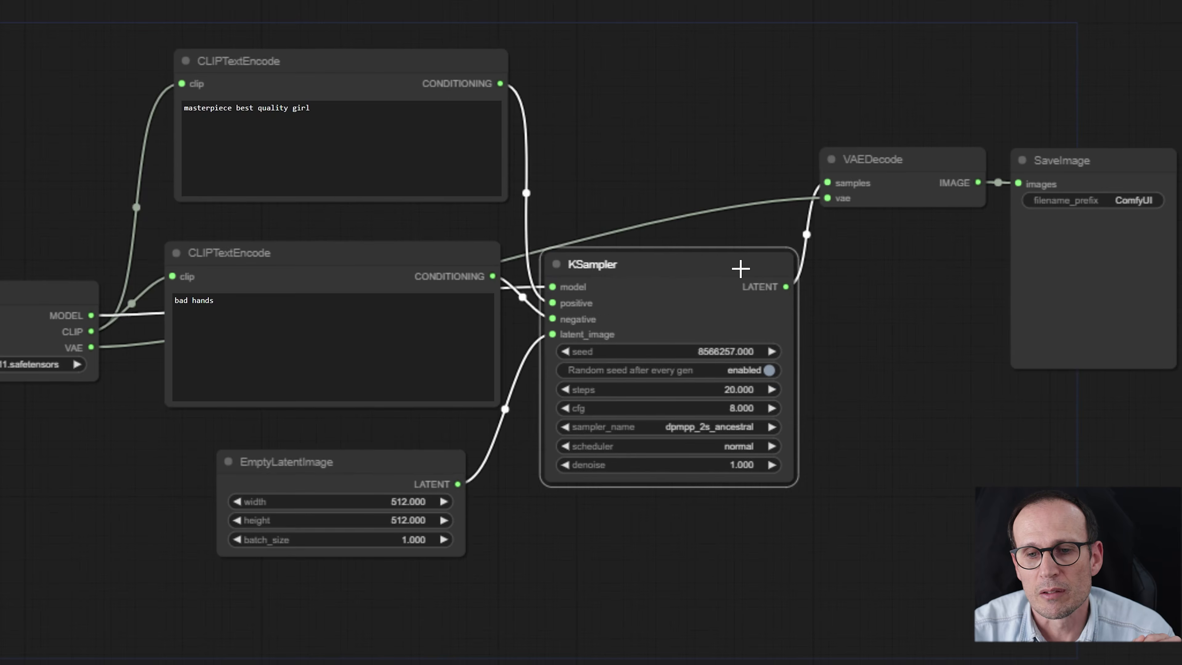
{"action": "left_click_drag", "start_coordinate": [906, 165], "coordinate": [898, 126]}
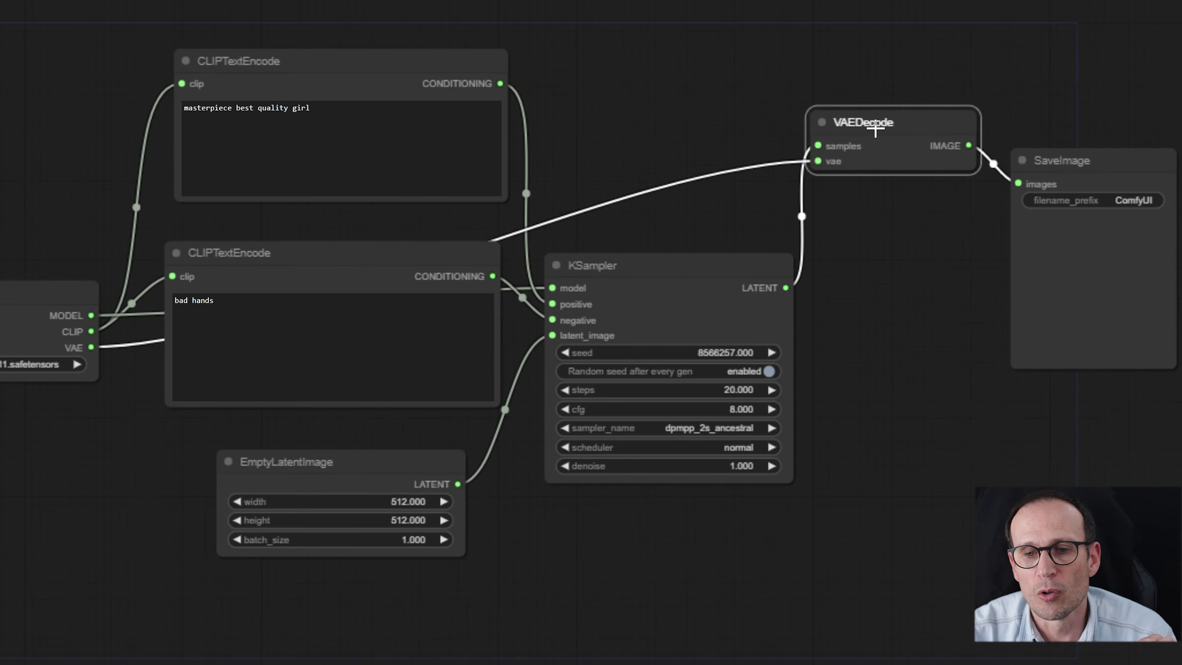
{"action": "left_click_drag", "start_coordinate": [1090, 169], "coordinate": [1121, 135]}
{"action": "left_click_drag", "start_coordinate": [886, 136], "coordinate": [877, 133]}
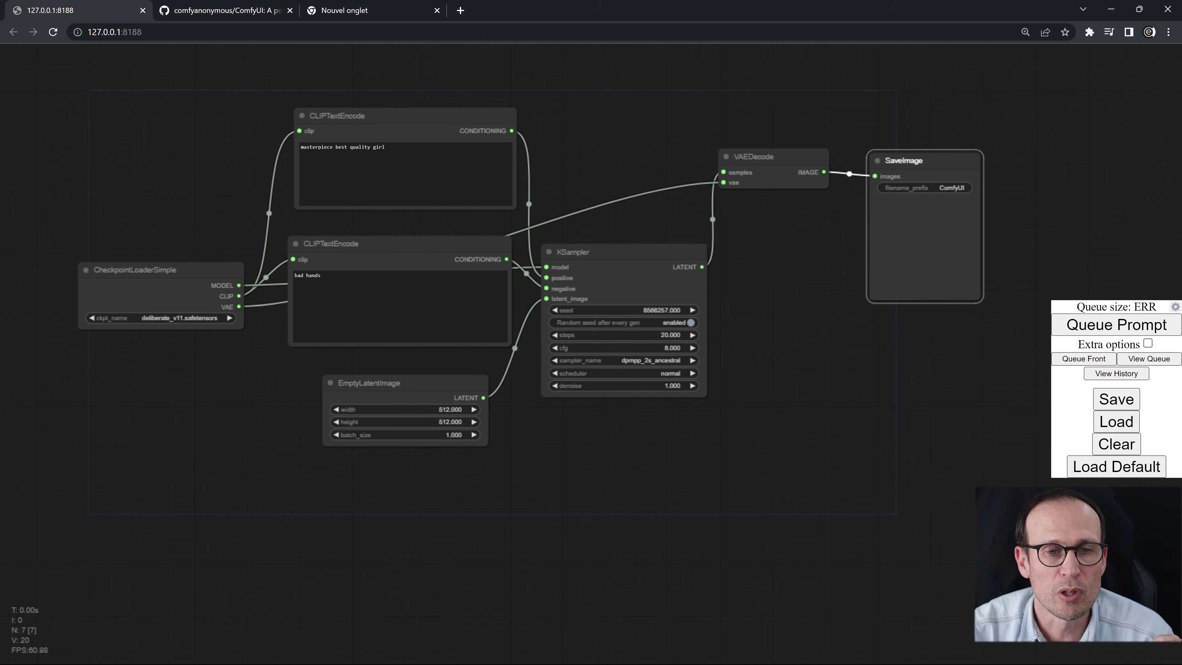
- Replace the positive prompt text with "cut cat" and highlight the negative prompt text
{"action": "left_click_drag", "start_coordinate": [387, 147], "coordinate": [272, 157]}
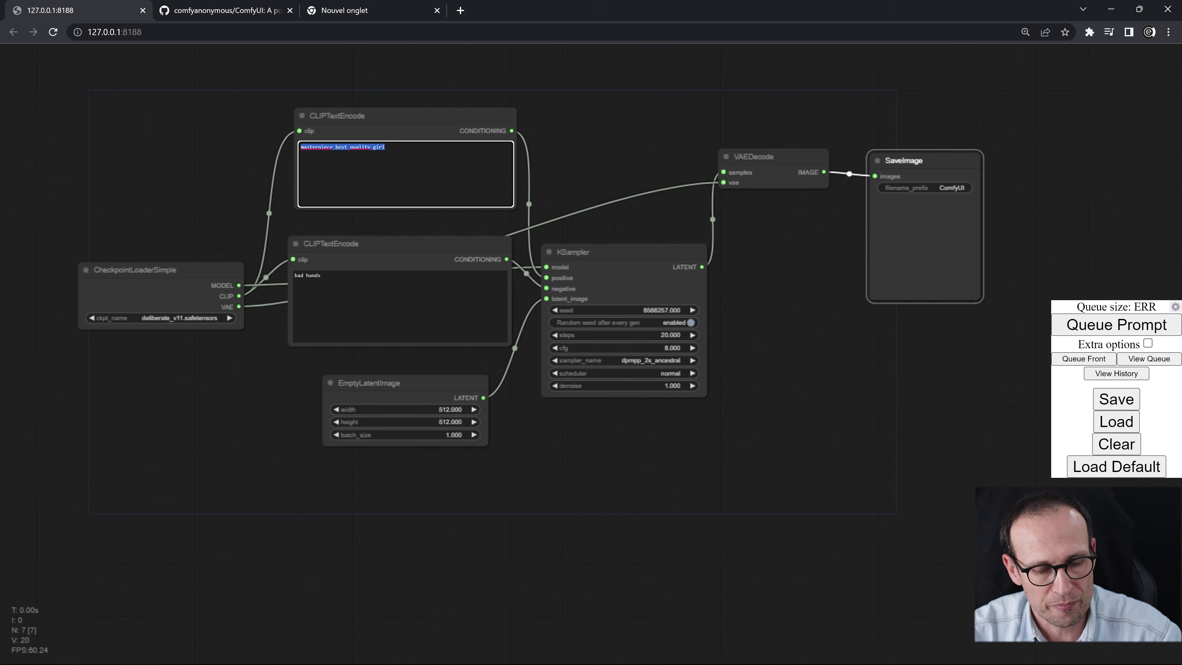
{"action": "type", "text": "cut cat"}
{"action": "left_click", "coordinate": [320, 275]}
{"action": "left_click_drag", "start_coordinate": [321, 275], "coordinate": [227, 269]}
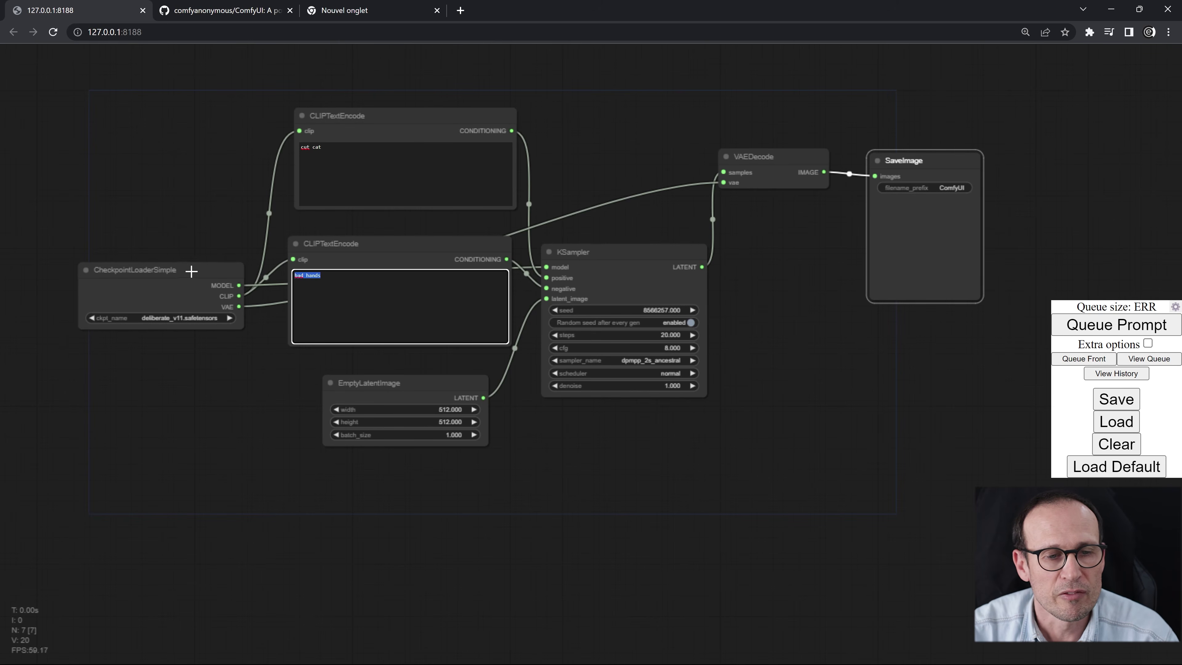
{"action": "left_click_drag", "start_coordinate": [638, 255], "coordinate": [640, 257]}
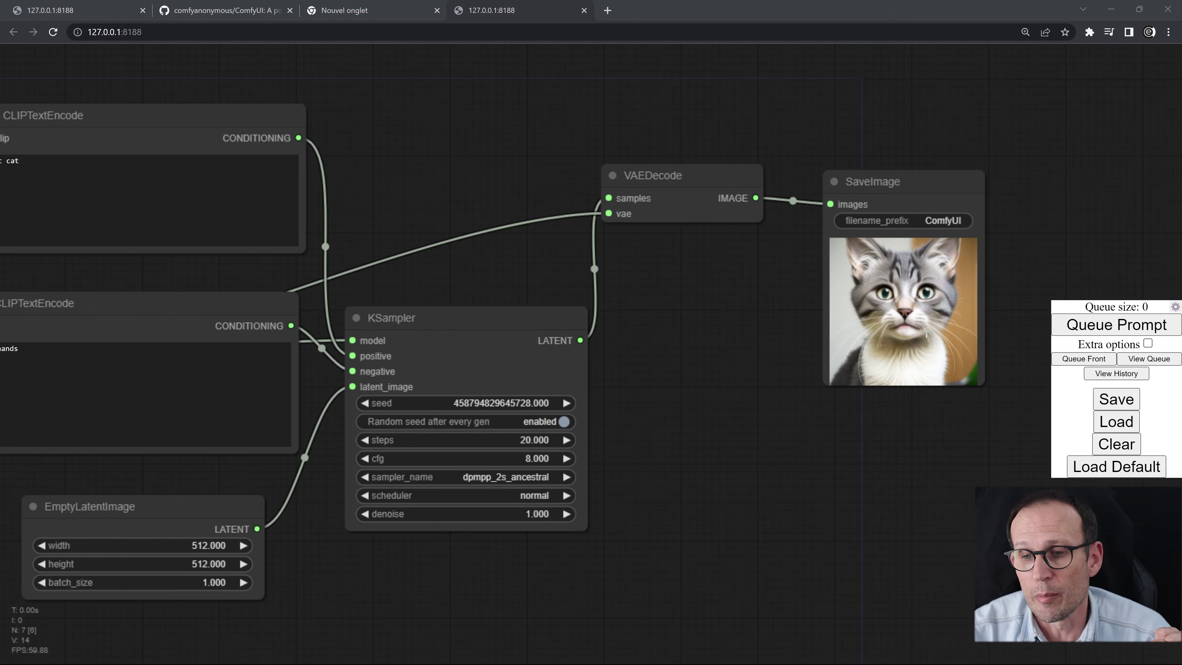
- Shift the SaveImage node away from VAEDecode, and view the saved images in File Explorer in ComfyUI's output folder
{"action": "left_click_drag", "start_coordinate": [911, 191], "coordinate": [931, 171]}
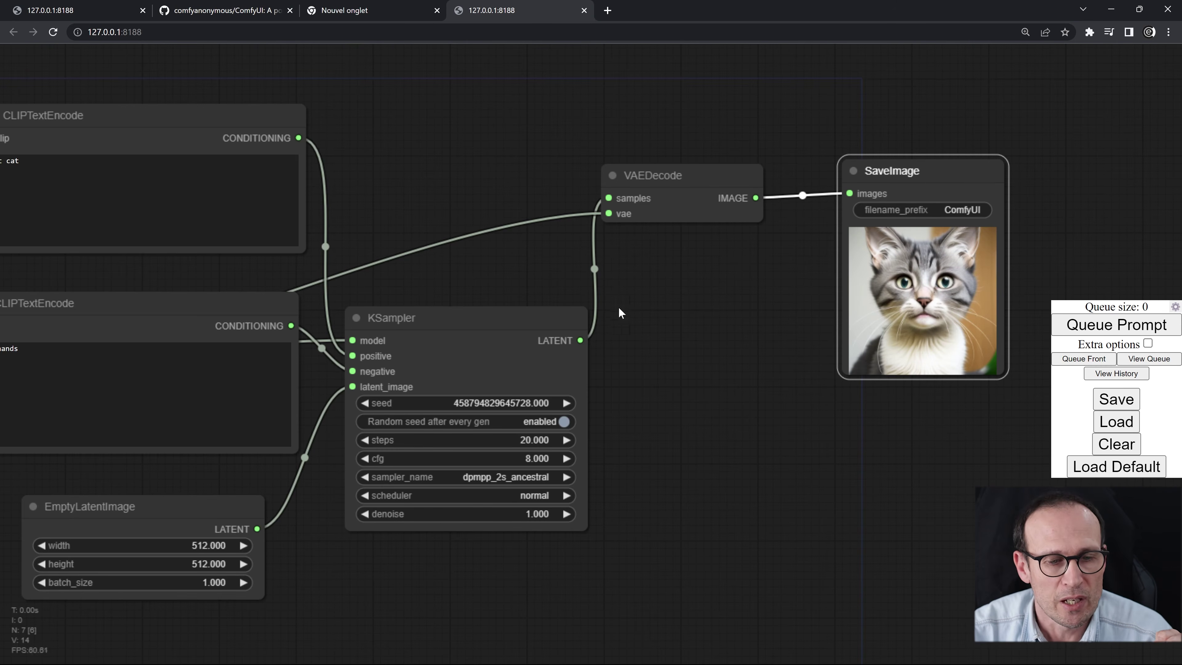
{"action": "mouse_move", "coordinate": [127, 664]}
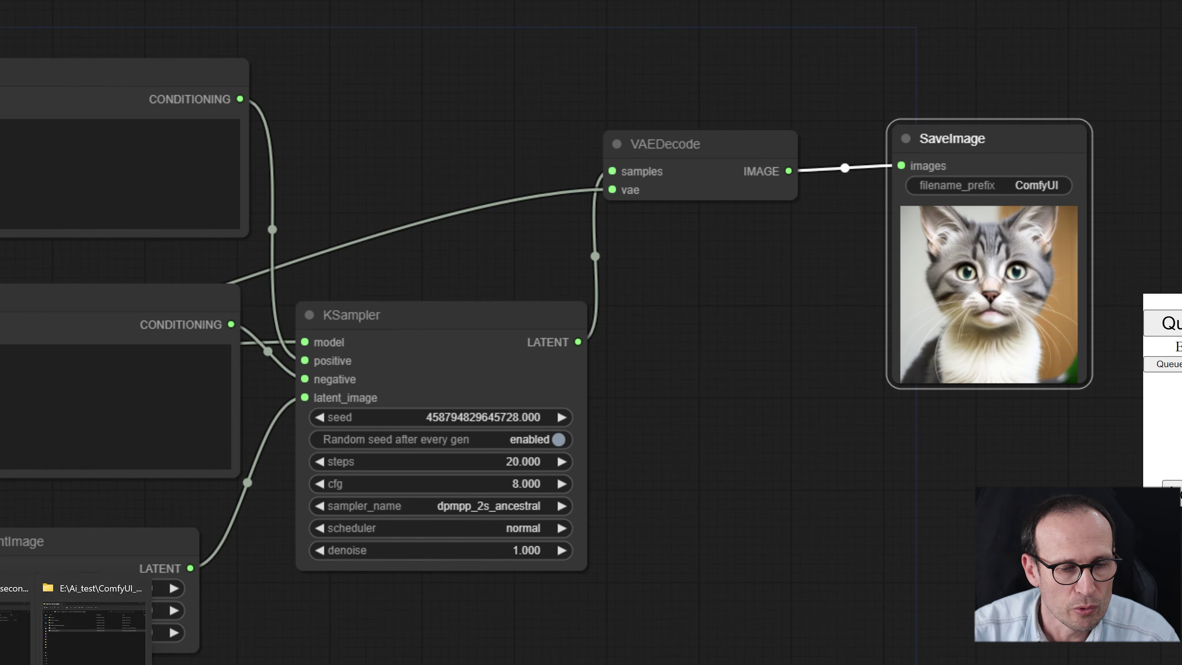
{"action": "left_click", "coordinate": [93, 629]}
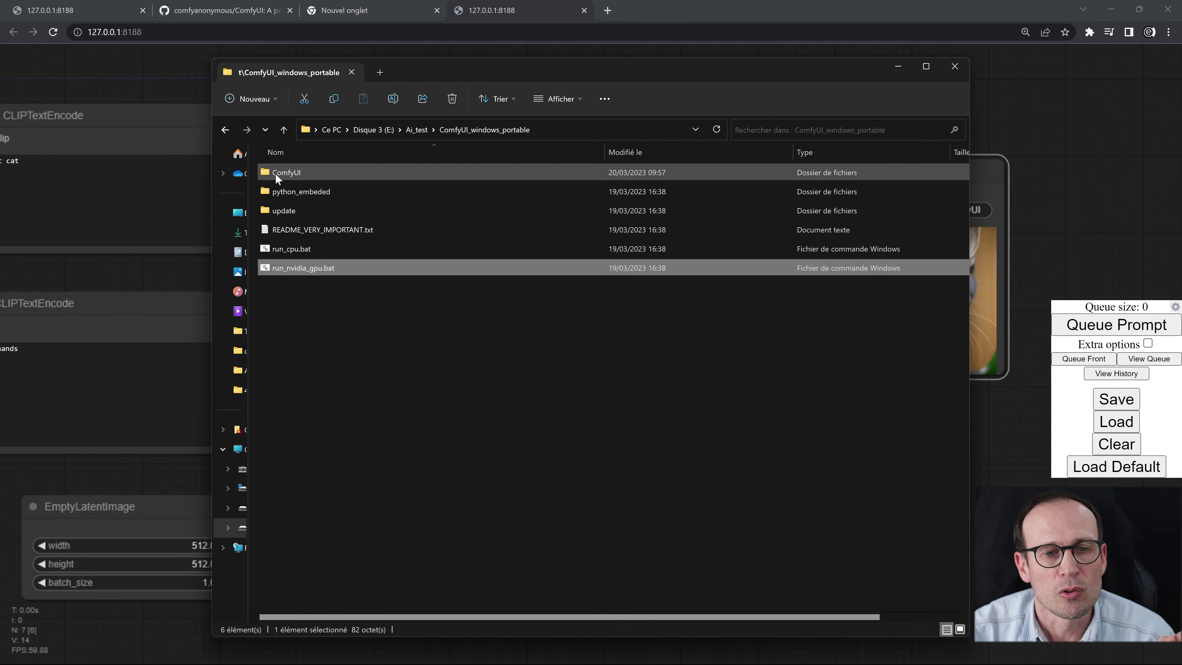
{"action": "double_click", "coordinate": [275, 173]}
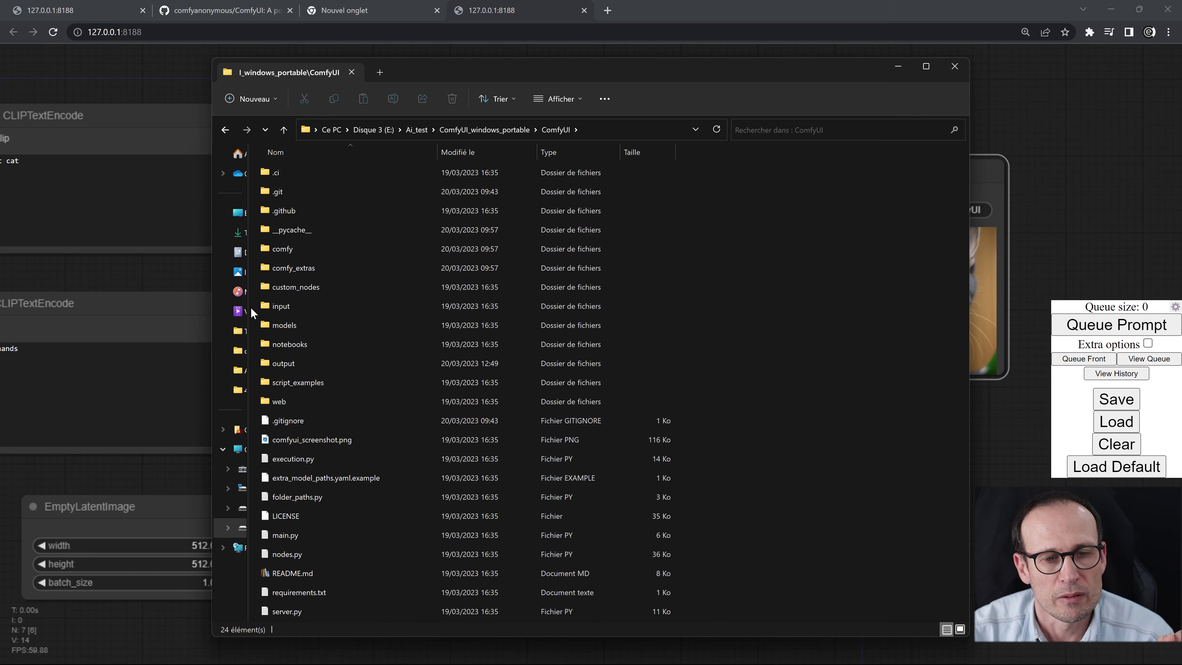
{"action": "double_click", "coordinate": [275, 363]}
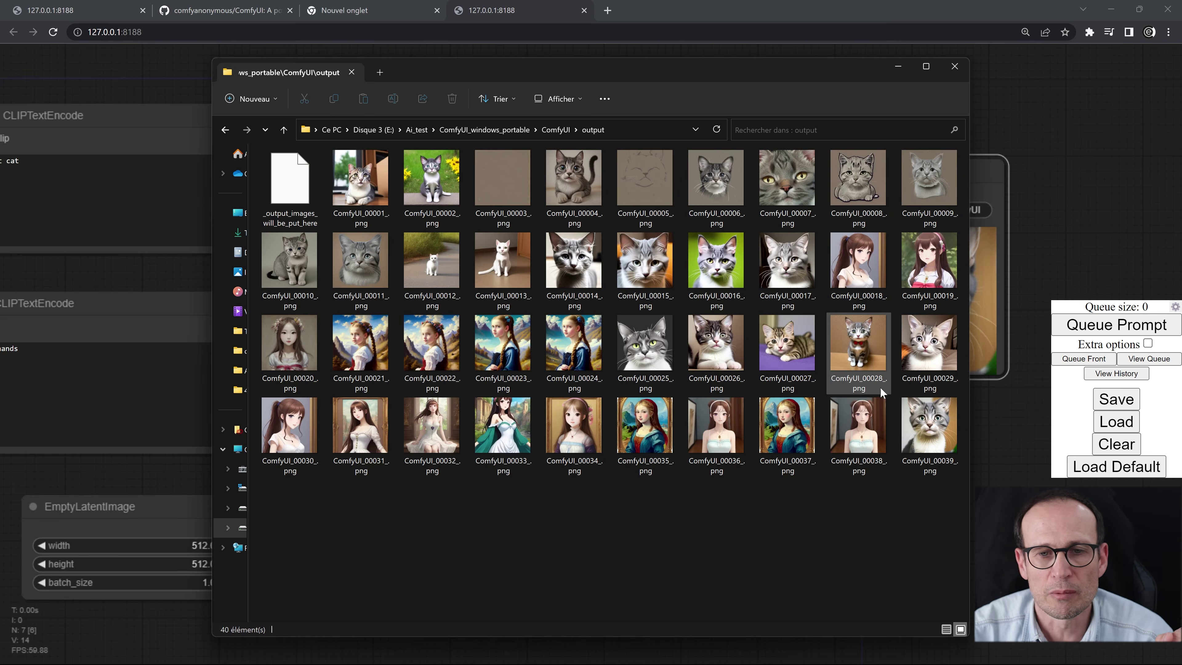
- Switch back to the ComfyUI page and clear the entire workflow from the canvas
{"action": "key", "text": "alt+Tab"}
{"action": "scroll", "coordinate": [587, 349], "scroll_direction": "down", "scroll_amount": 5}
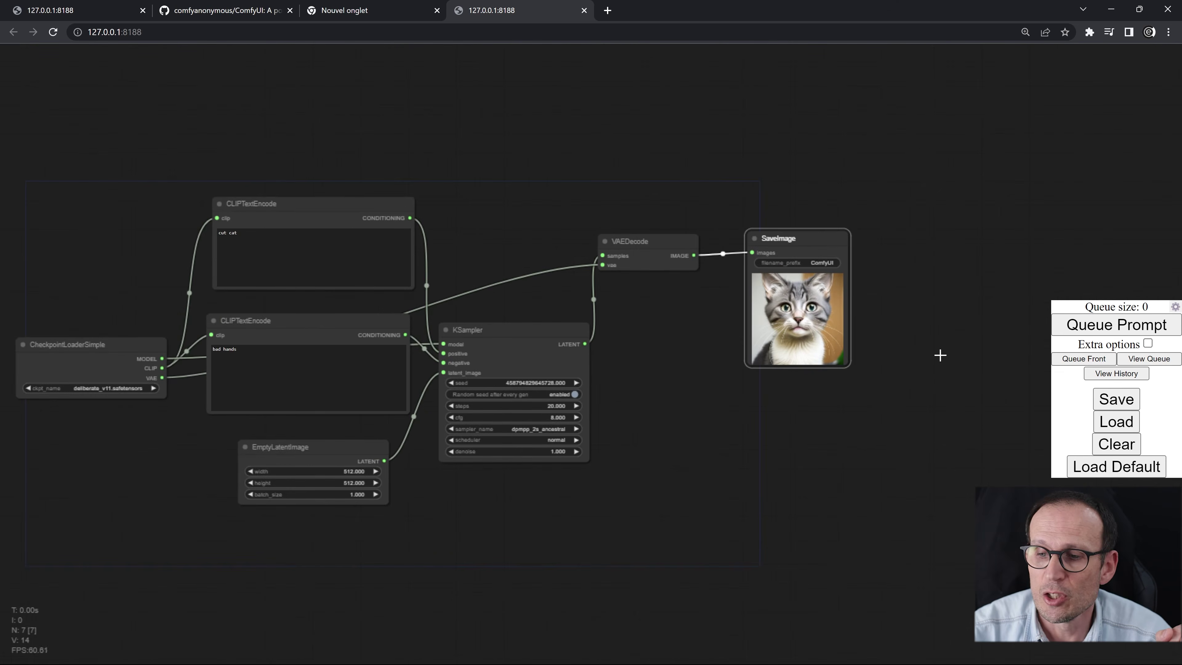
{"action": "left_click", "coordinate": [1117, 444]}
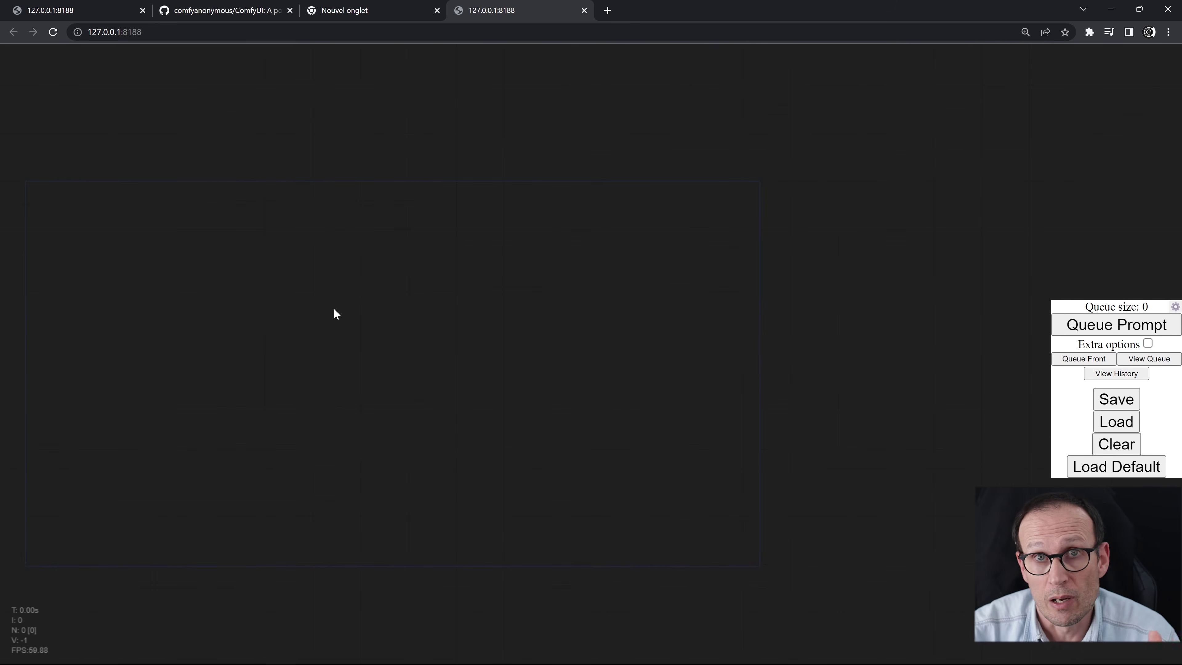
- Load the workflow back onto the canvas from the generated image ComfyUI_00039_.png in the output folder
{"action": "right_click", "coordinate": [311, 247]}
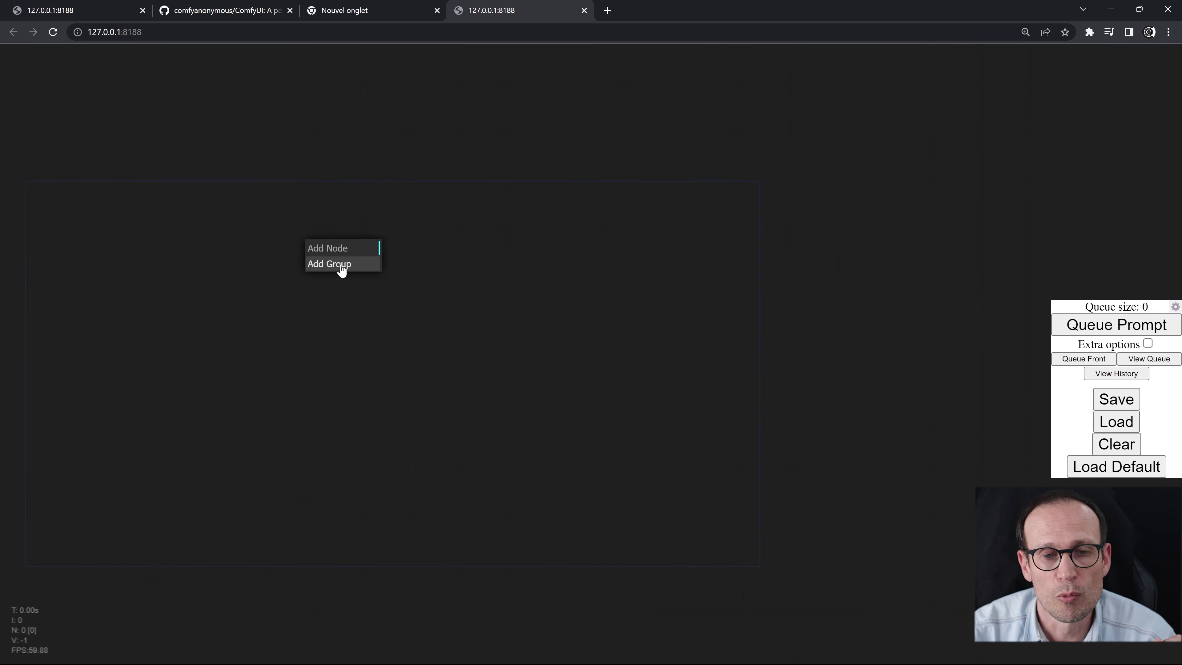
{"action": "key", "text": "alt+Tab"}
{"action": "left_click_drag", "start_coordinate": [685, 67], "coordinate": [498, 69]}
{"action": "left_click_drag", "start_coordinate": [740, 428], "coordinate": [841, 337]}
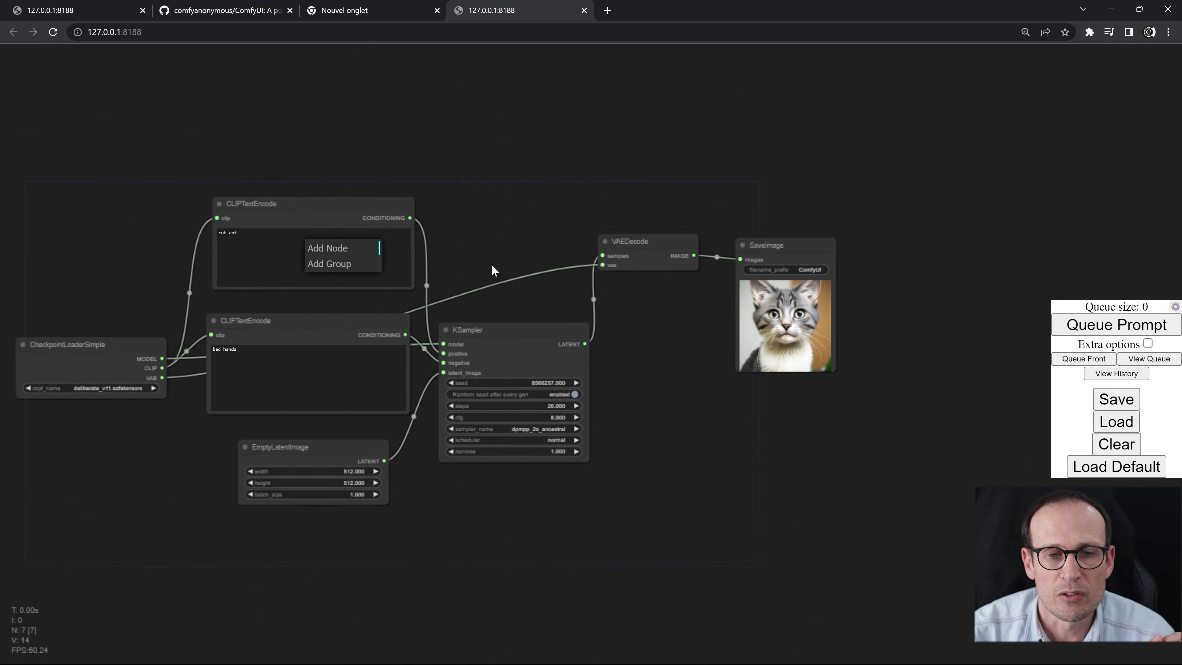
{"action": "right_click", "coordinate": [461, 200]}
{"action": "left_click_drag", "start_coordinate": [496, 174], "coordinate": [620, 158]}
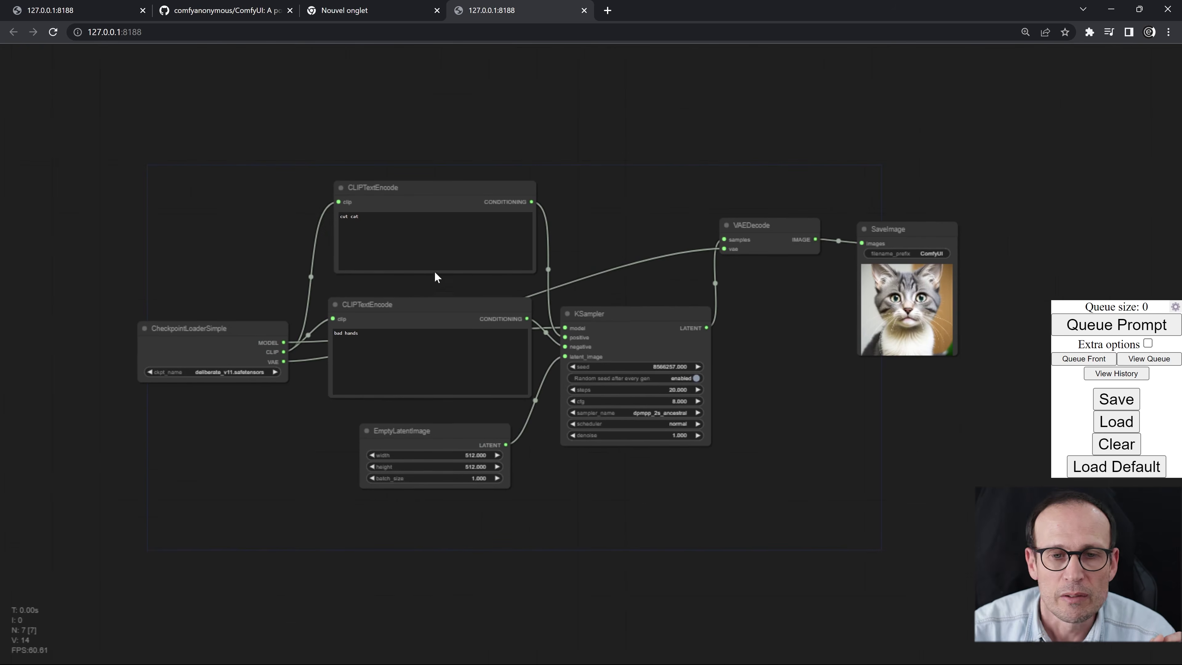
{"action": "left_click_drag", "start_coordinate": [611, 236], "coordinate": [591, 174]}
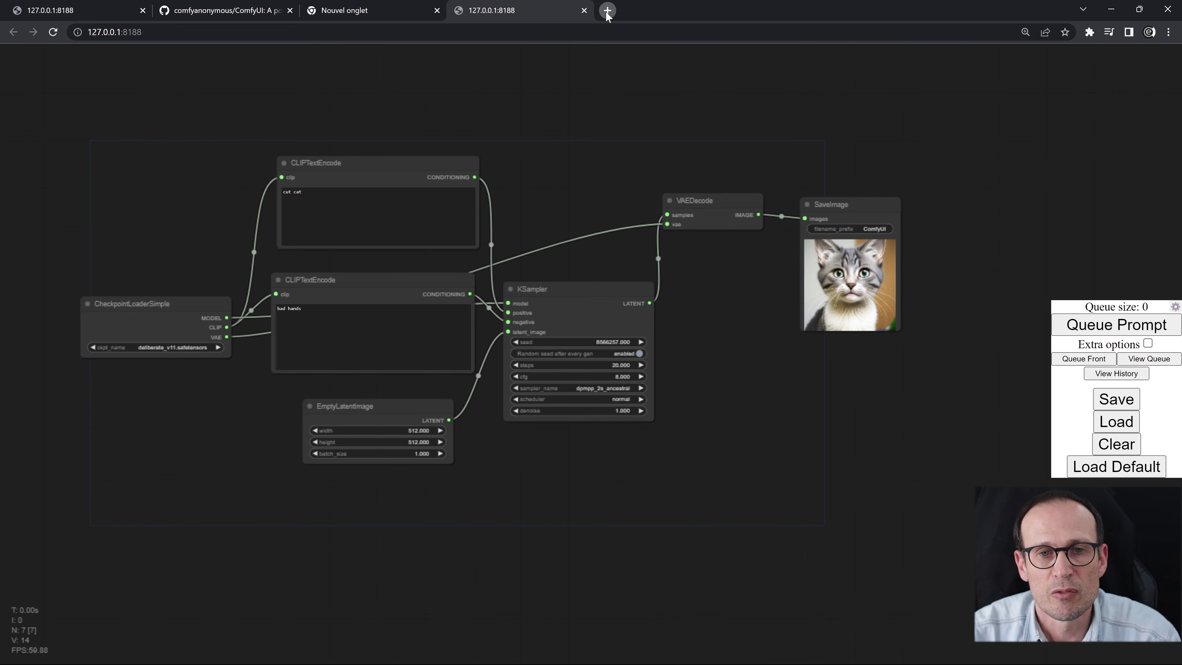
- Go to the ComfyUI GitHub README, follow the ComfyUI Examples link, and start the ComfyUI Tutorial
{"action": "left_click", "coordinate": [209, 17]}
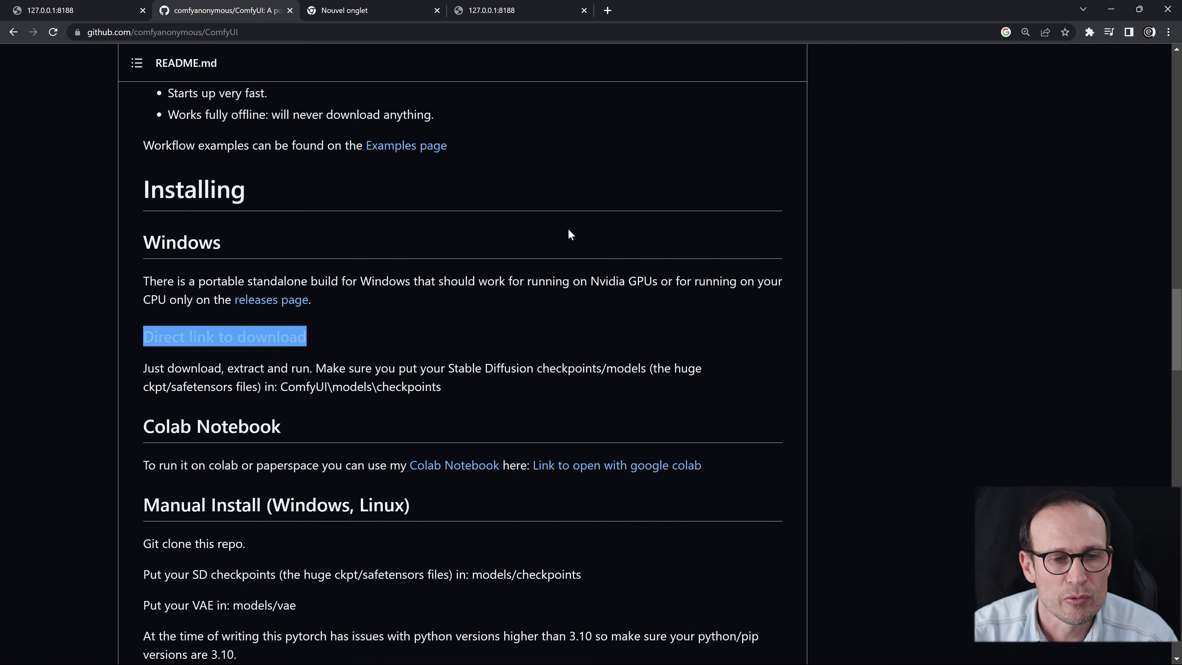
{"action": "scroll", "coordinate": [580, 290], "scroll_direction": "up", "scroll_amount": 12}
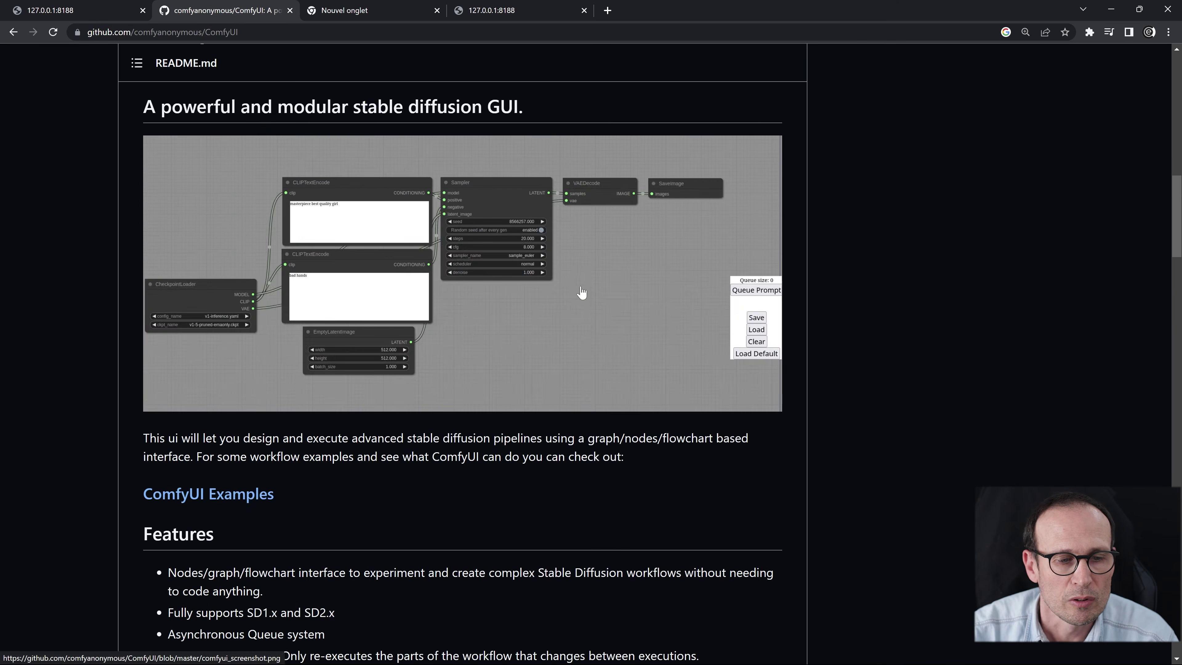
{"action": "scroll", "coordinate": [310, 355], "scroll_direction": "down", "scroll_amount": 3}
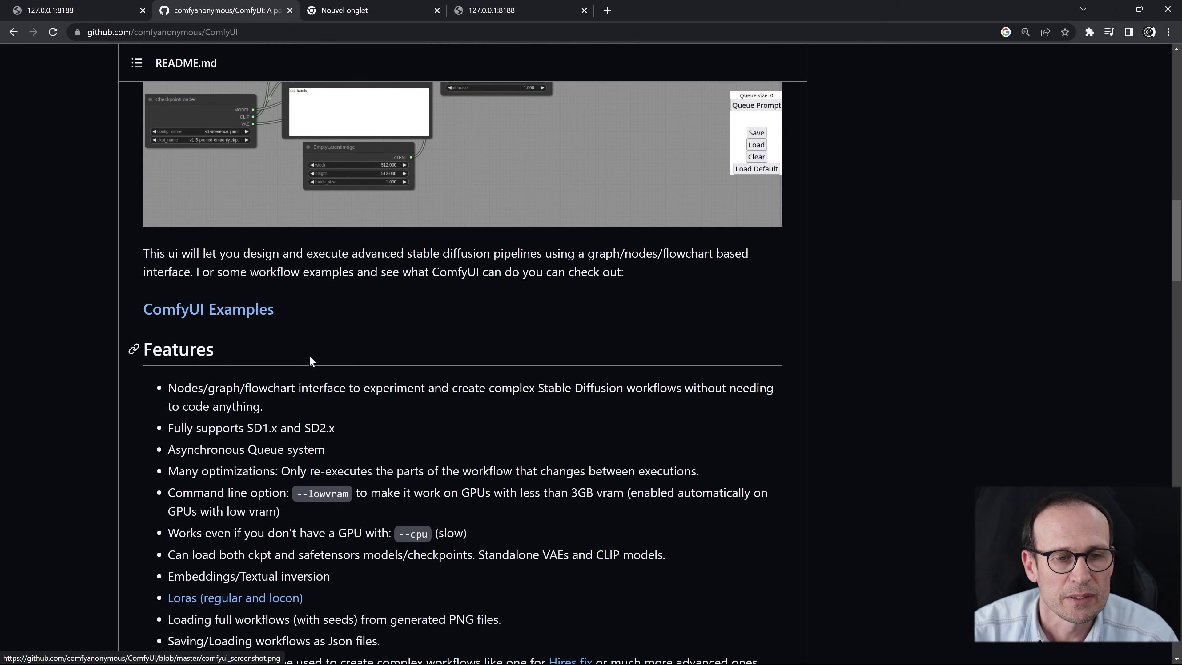
{"action": "left_click", "coordinate": [222, 321]}
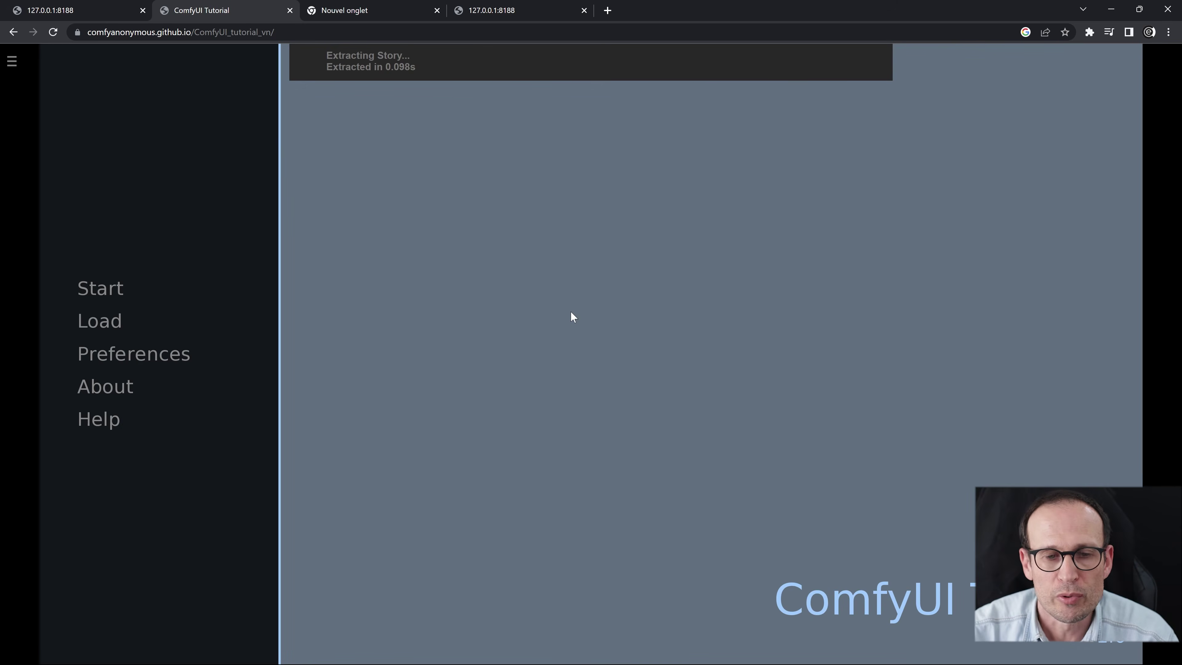
{"action": "left_click", "coordinate": [114, 288]}
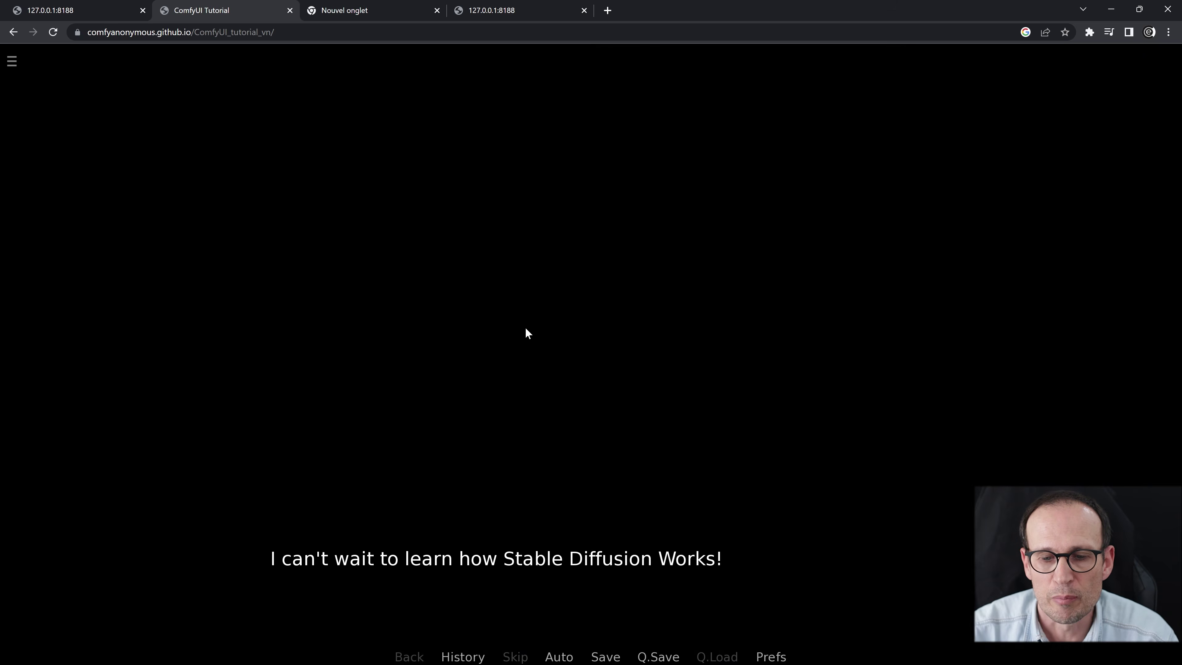
- Read through the ComfyUI Tutorial dialogue, from the introduction to the start of the teacher's explanation of the CLIP model
{"action": "left_click", "coordinate": [509, 412]}
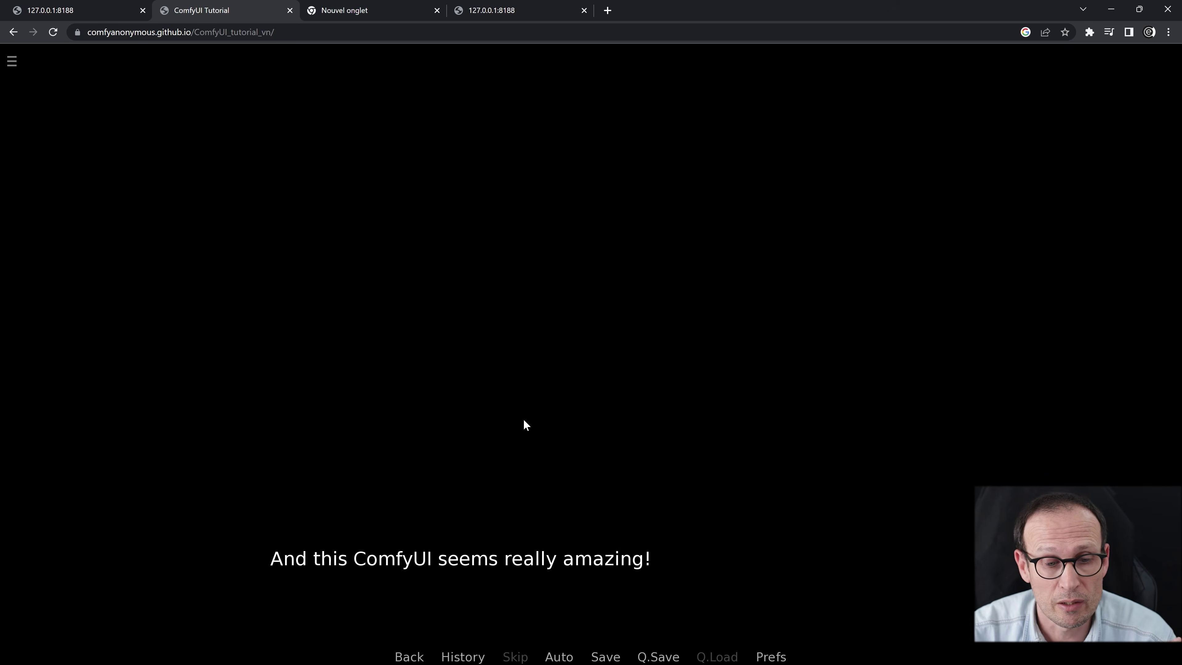
{"action": "left_click", "coordinate": [526, 425]}
{"action": "left_click", "coordinate": [526, 422]}
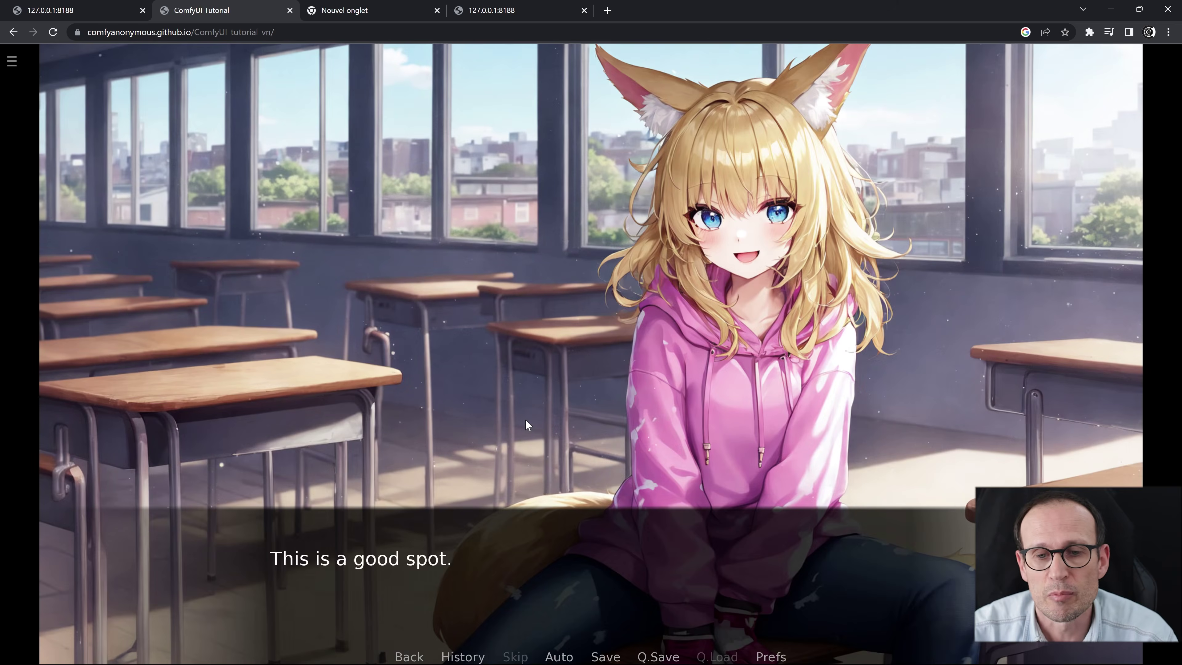
{"action": "left_click", "coordinate": [525, 419]}
{"action": "left_click", "coordinate": [528, 422]}
{"action": "left_click", "coordinate": [530, 423]}
{"action": "left_click", "coordinate": [530, 424]}
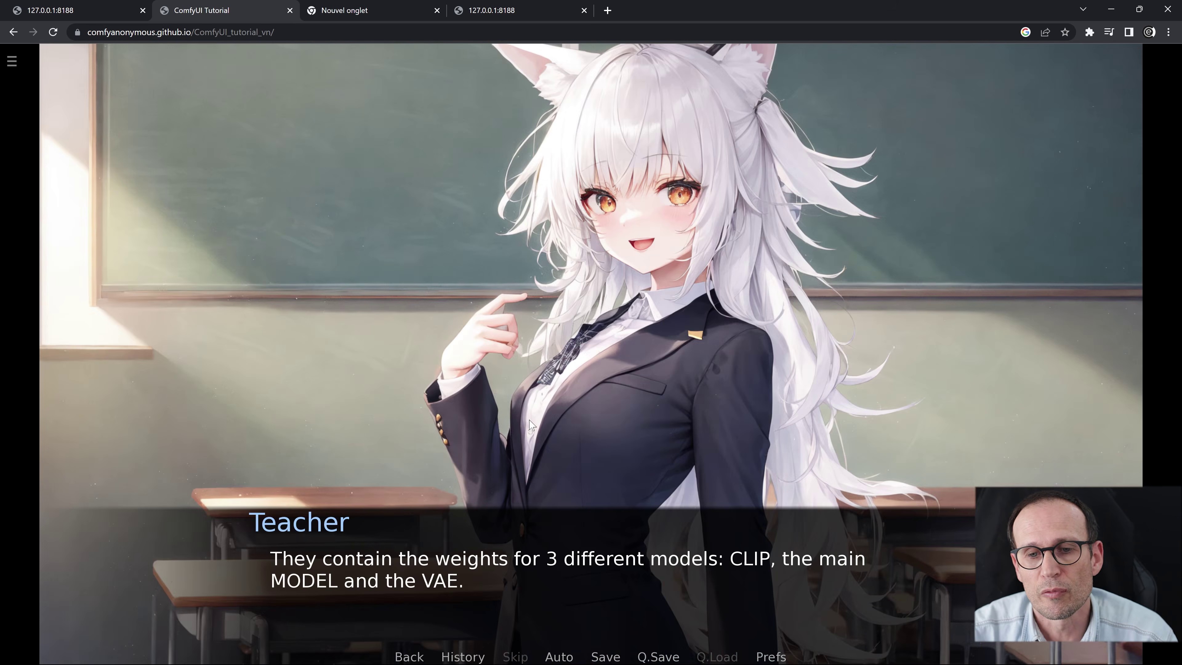
{"action": "left_click", "coordinate": [531, 424]}
{"action": "left_click", "coordinate": [532, 425]}
{"action": "left_click", "coordinate": [533, 424]}
{"action": "left_click", "coordinate": [534, 426]}
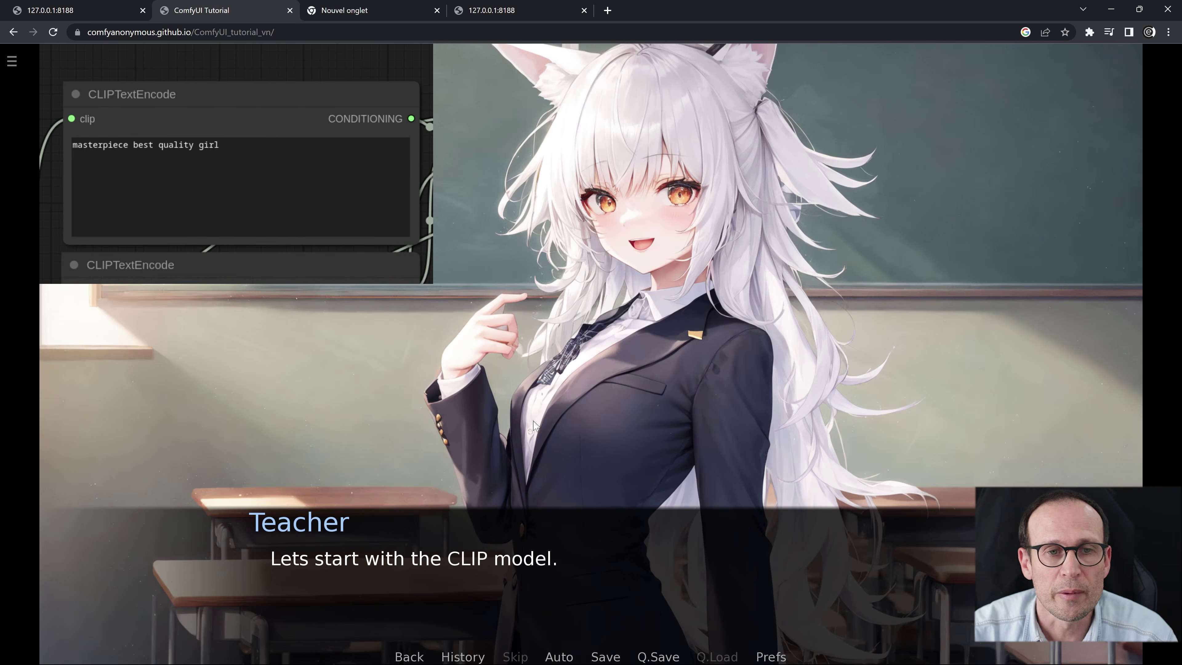
- Return to the ComfyUI Examples list and view the "Hires Fix" aka 2 Pass Txt2Img example with its basic latent upscaling workflow
{"action": "left_click", "coordinate": [13, 32]}
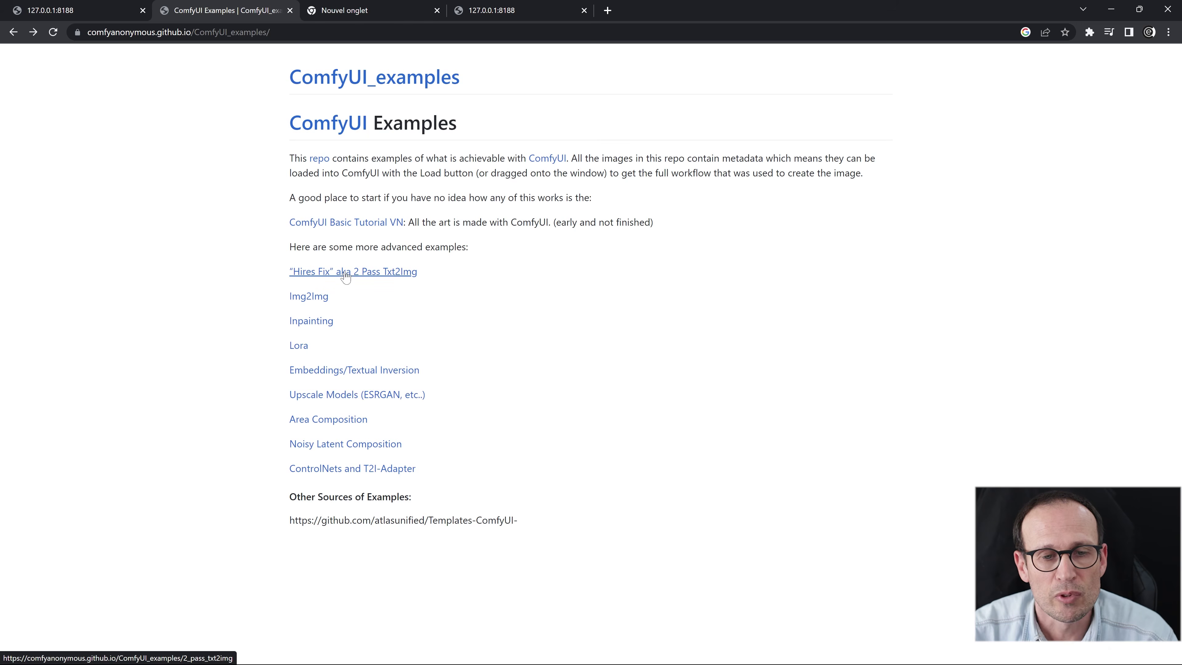
{"action": "left_click", "coordinate": [330, 274]}
{"action": "scroll", "coordinate": [465, 422], "scroll_direction": "down", "scroll_amount": 5}
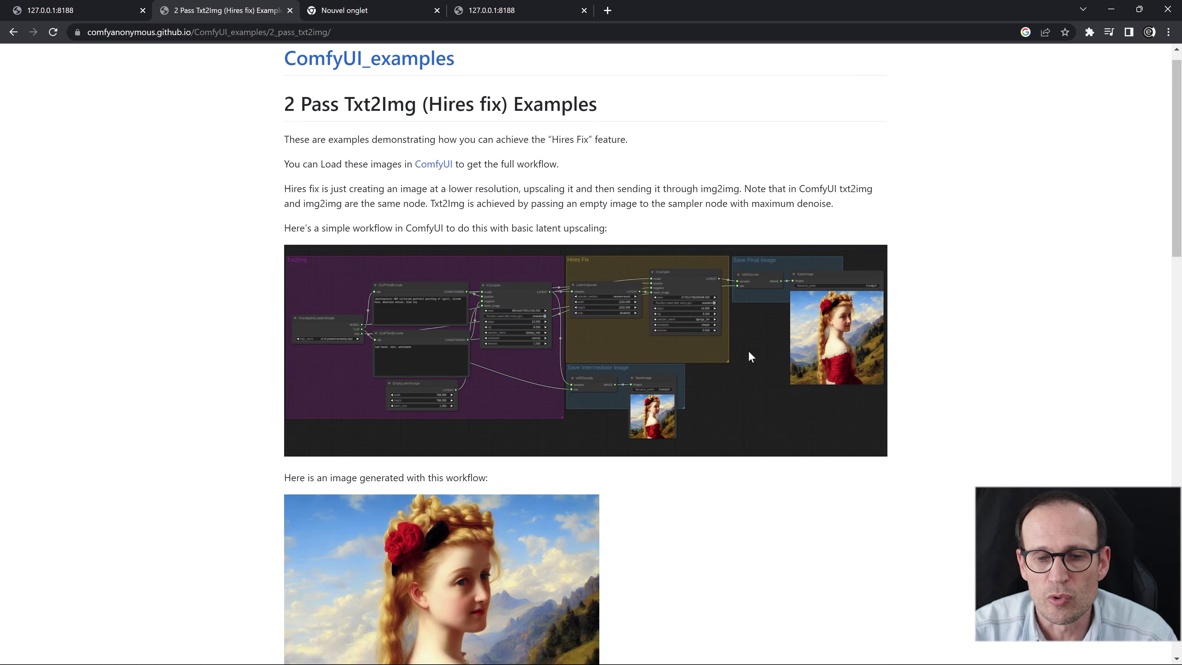
{"action": "scroll", "coordinate": [523, 368], "scroll_direction": "up", "scroll_amount": 5}
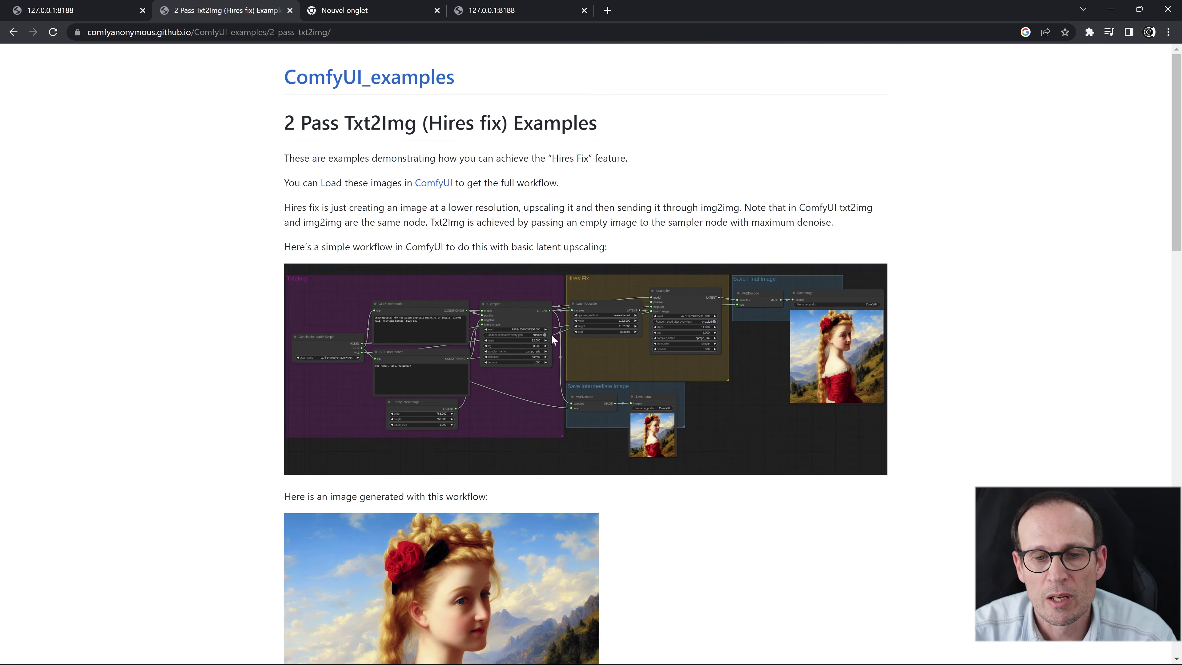
- Save the basic latent upscaling workflow image from the Hires Fix page as a PNG in the Ai_test folder
{"action": "right_click", "coordinate": [529, 331]}
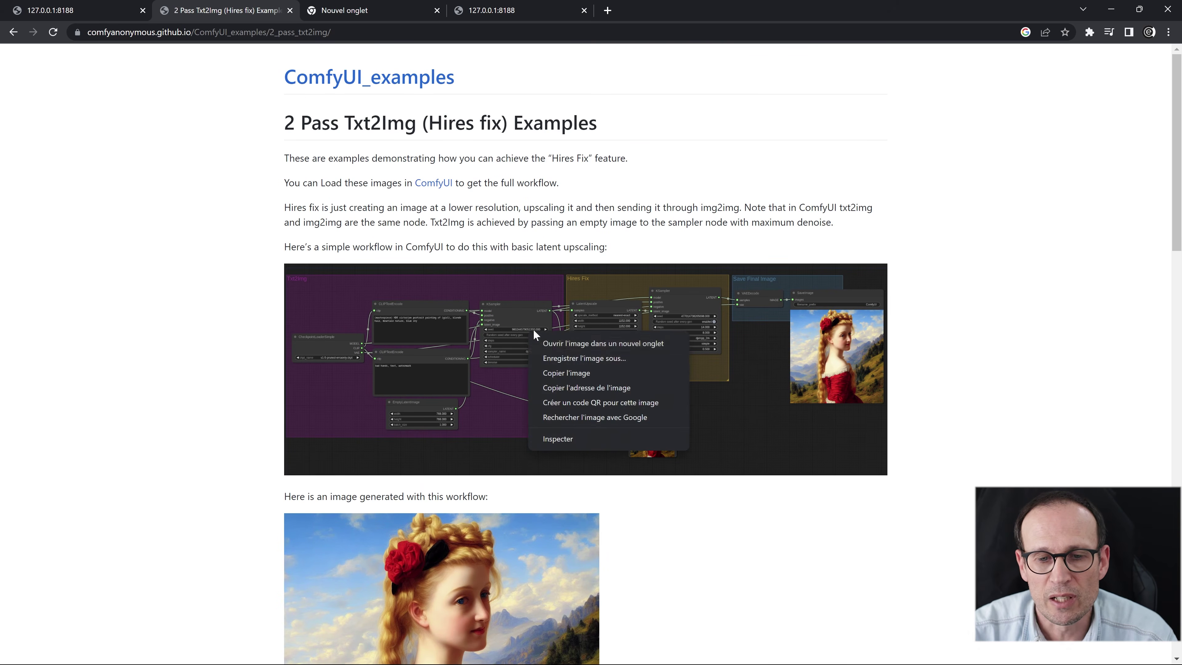
{"action": "left_click", "coordinate": [562, 359]}
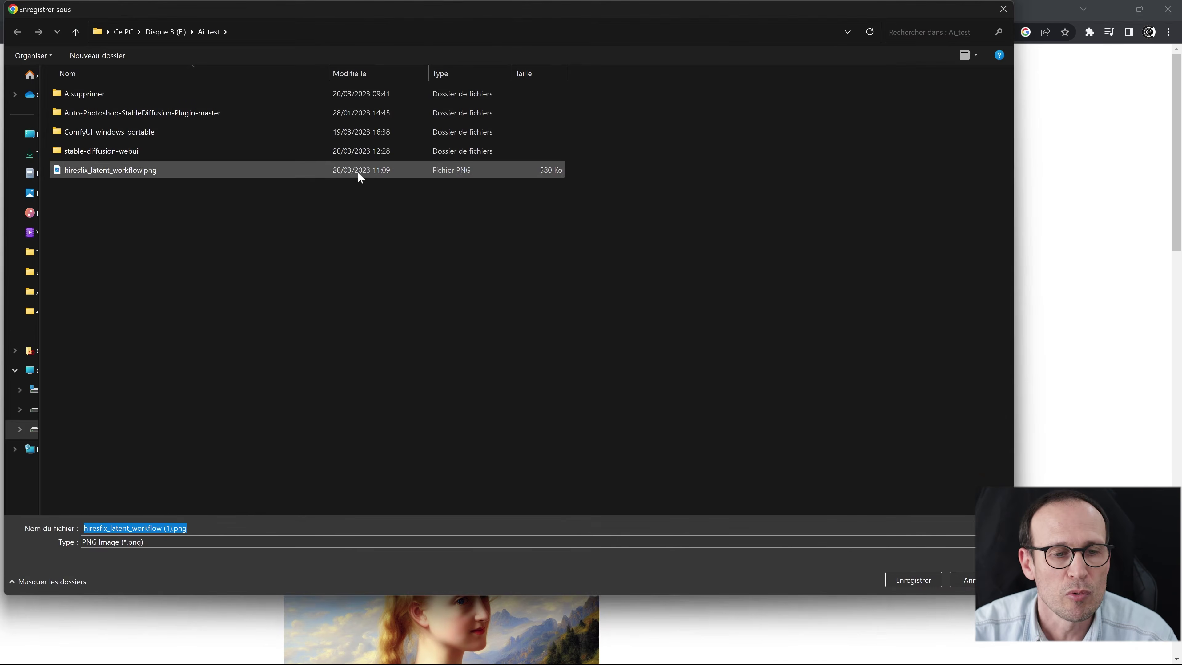
{"action": "left_click", "coordinate": [936, 584]}
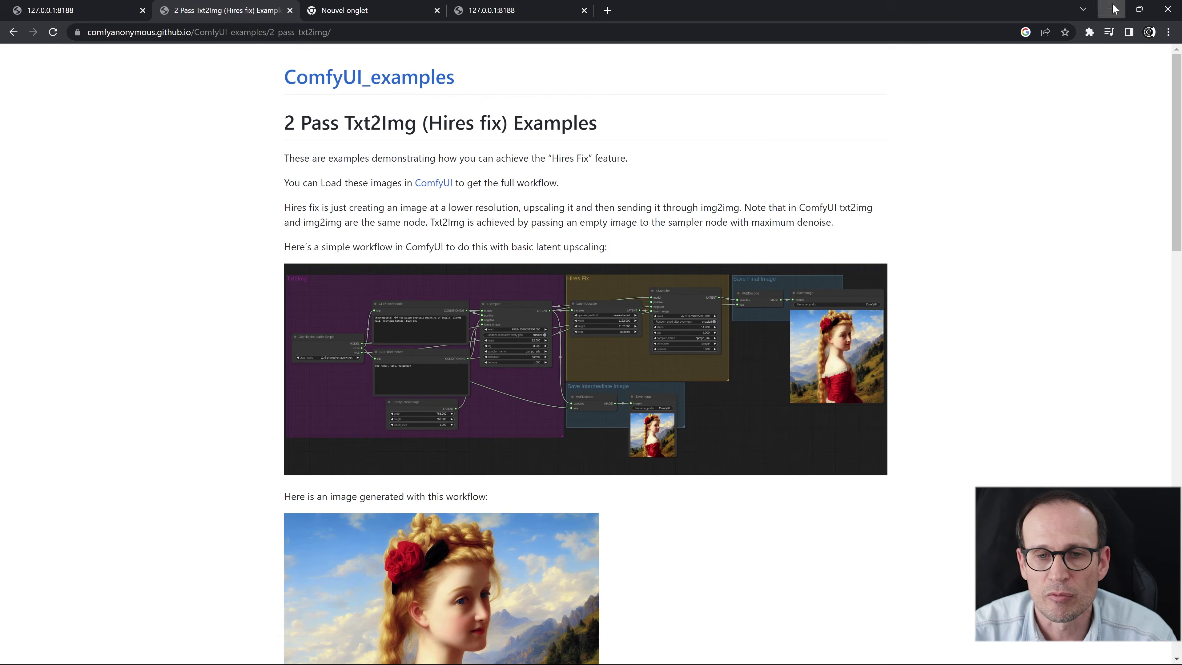
- Load the Hires Fix workflow from its saved image onto the ComfyUI canvas, and nudge the SaveImage node of the Save Intermediate Image group
{"action": "left_click", "coordinate": [1113, 8]}
{"action": "left_click_drag", "start_coordinate": [161, 286], "coordinate": [912, 430]}
{"action": "left_click_drag", "start_coordinate": [694, 107], "coordinate": [265, 112]}
{"action": "left_click_drag", "start_coordinate": [593, 400], "coordinate": [818, 389]}
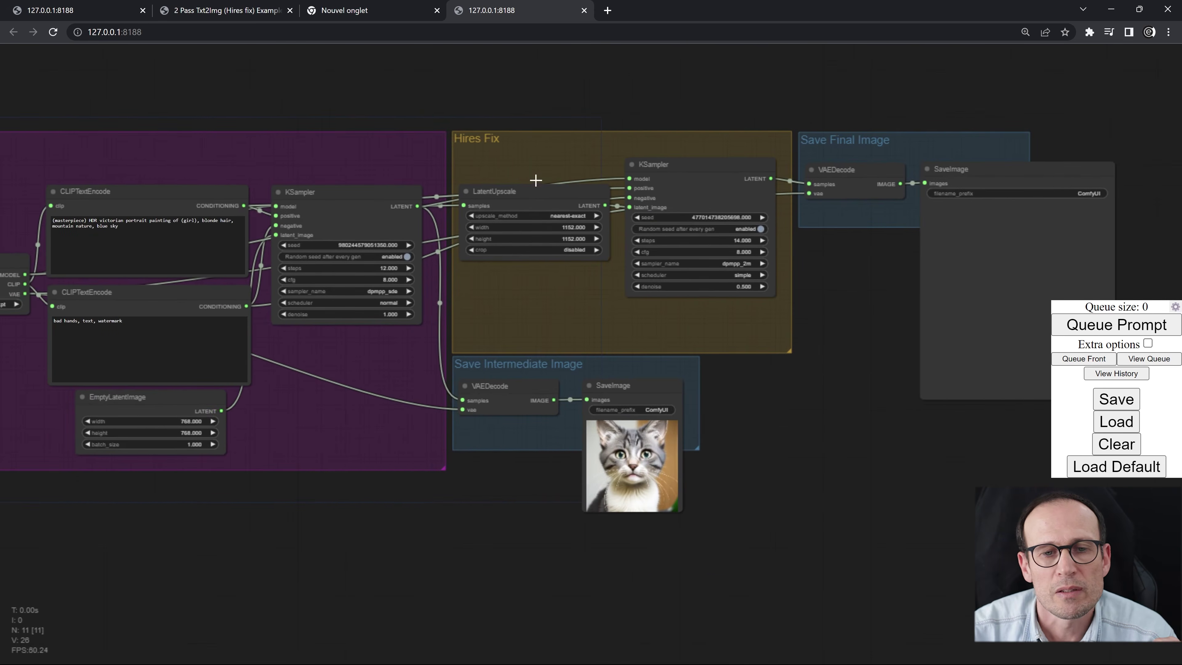
{"action": "left_click_drag", "start_coordinate": [555, 122], "coordinate": [536, 122]}
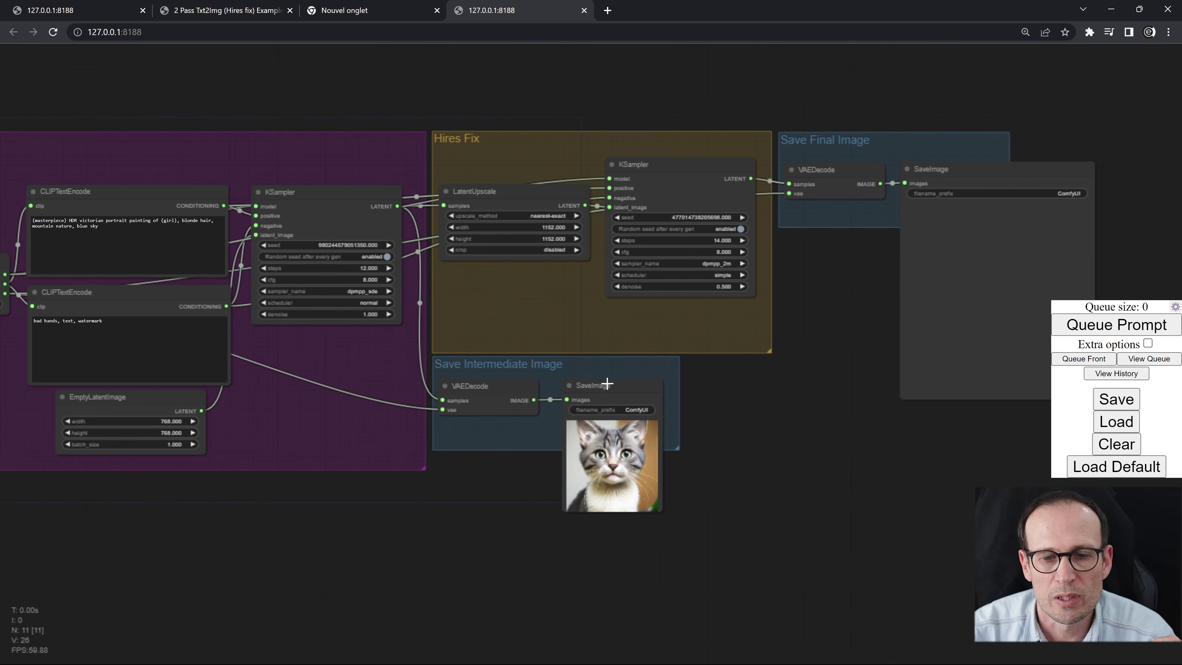
{"action": "left_click_drag", "start_coordinate": [615, 385], "coordinate": [623, 392]}
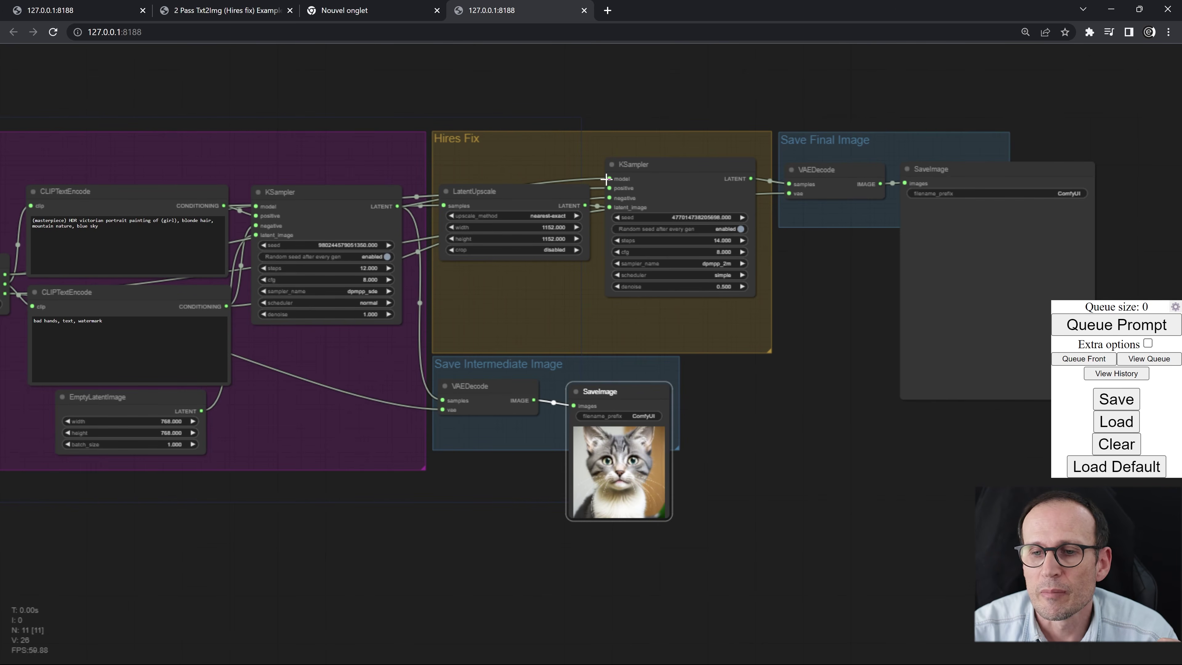
- Switch back to the Hires Fix example page and return to the ComfyUI Examples list
{"action": "key", "text": "ctrl+2"}
{"action": "left_click", "coordinate": [13, 32]}
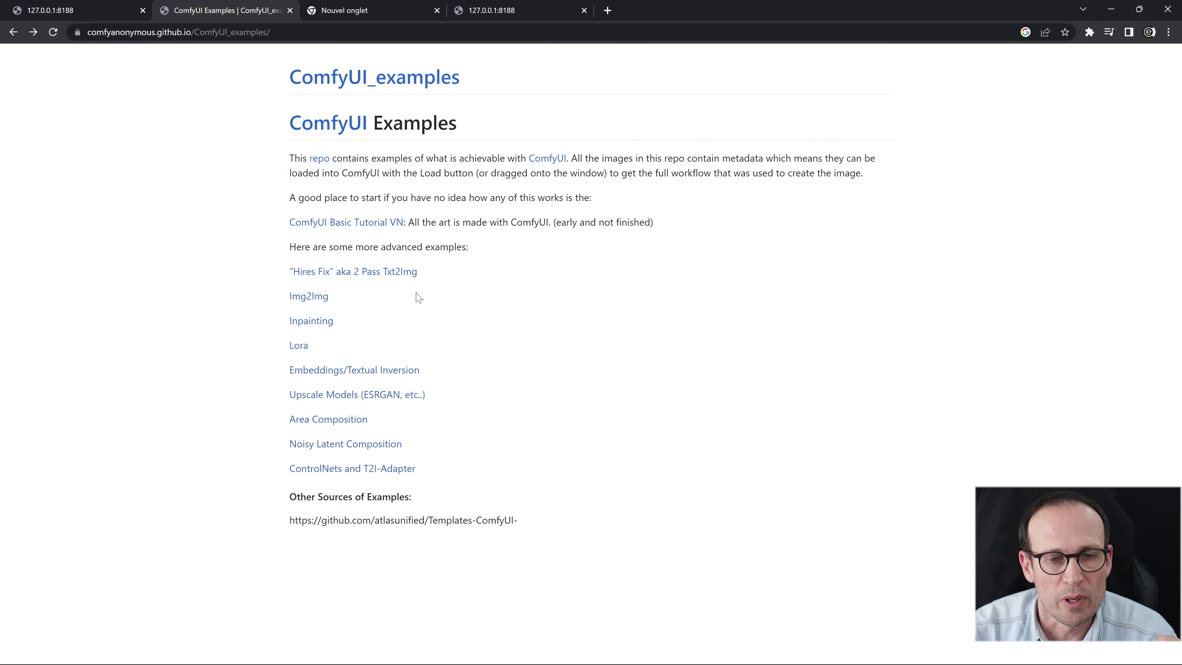